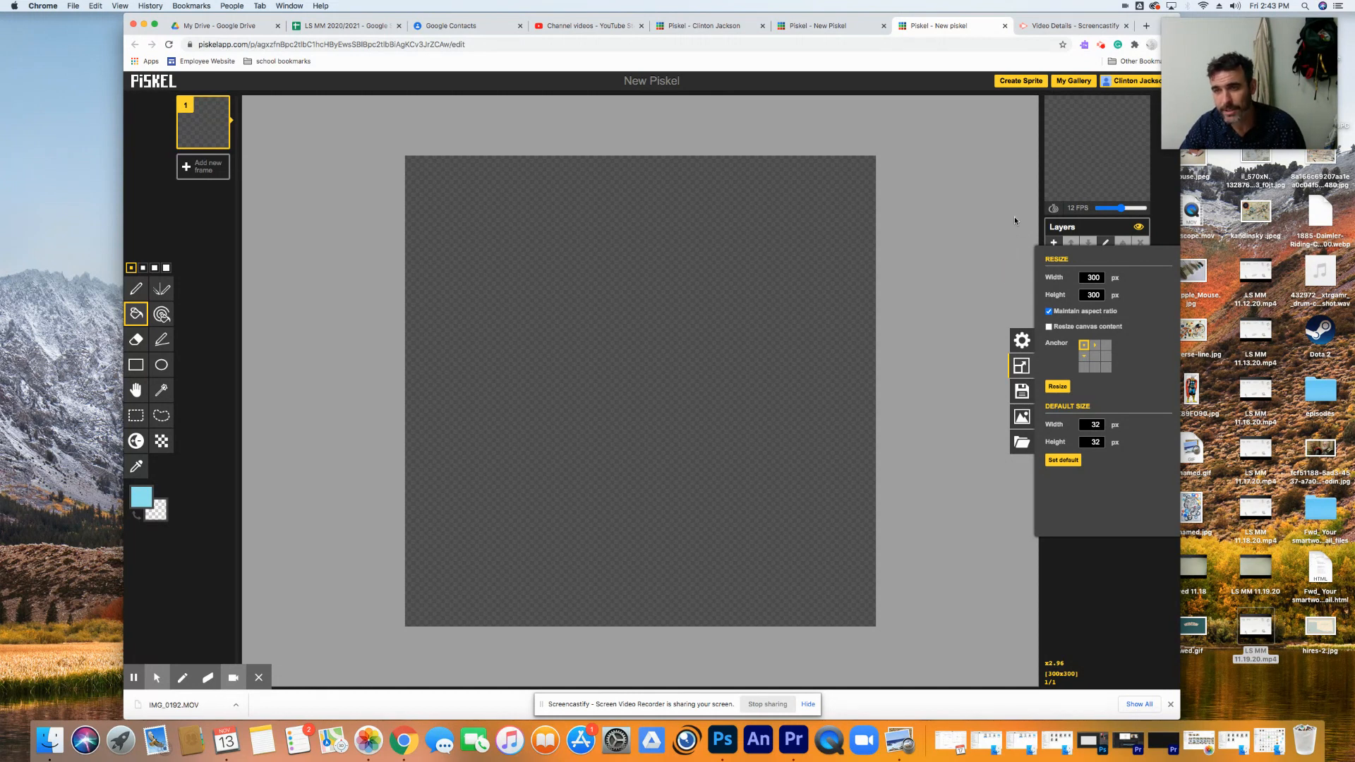
- Close the resize settings and fill the entire blank canvas with a very pale blue
{"action": "left_click", "coordinate": [774, 91]}
{"action": "mouse_move", "coordinate": [1090, 158]}
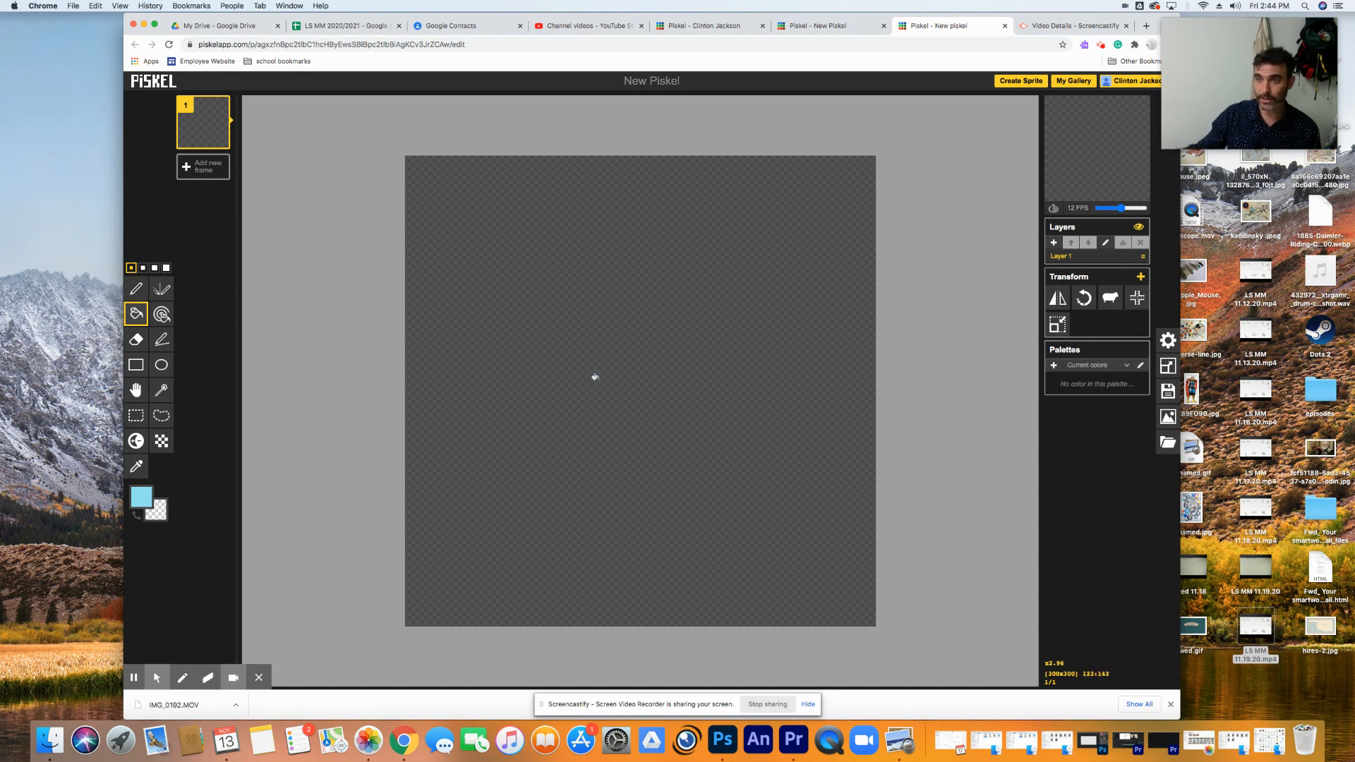
{"action": "left_click", "coordinate": [142, 497]}
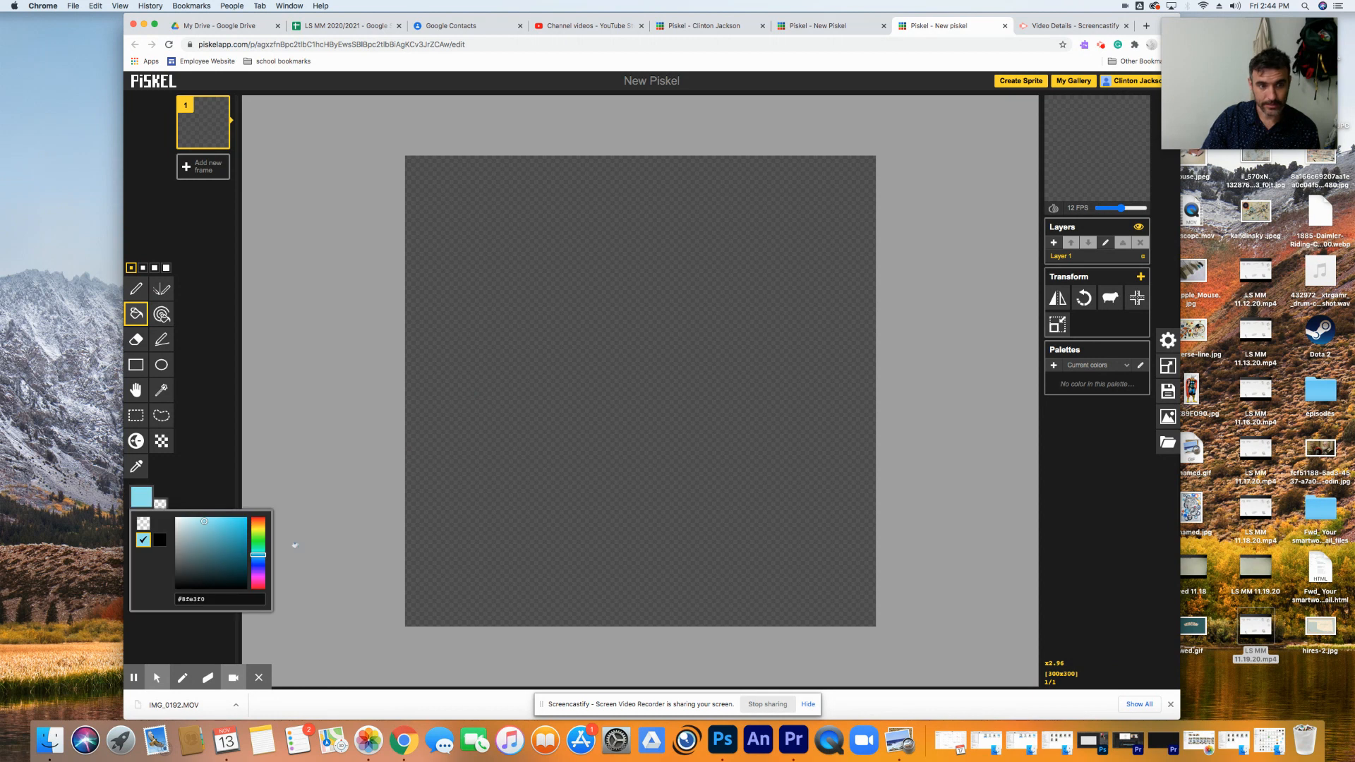
{"action": "left_click_drag", "start_coordinate": [206, 523], "coordinate": [187, 524]}
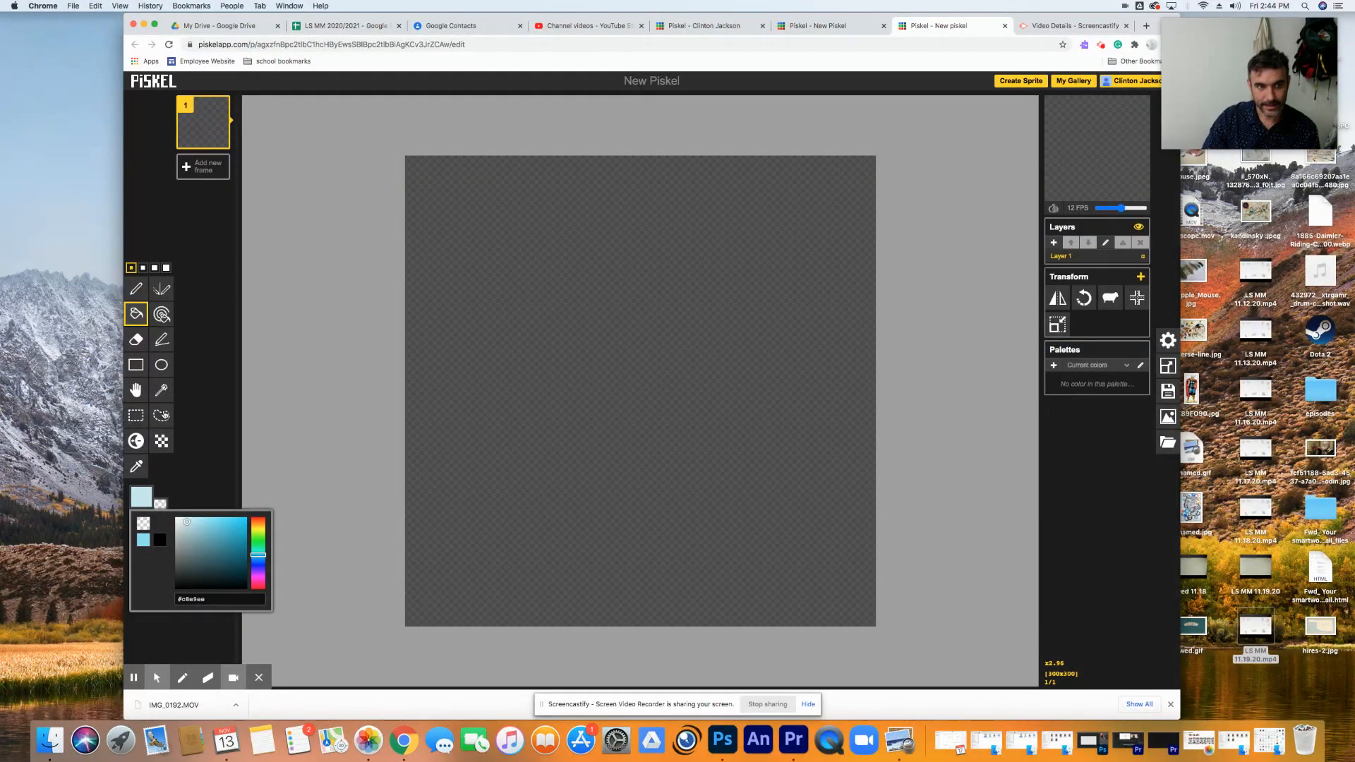
{"action": "left_click", "coordinate": [134, 324]}
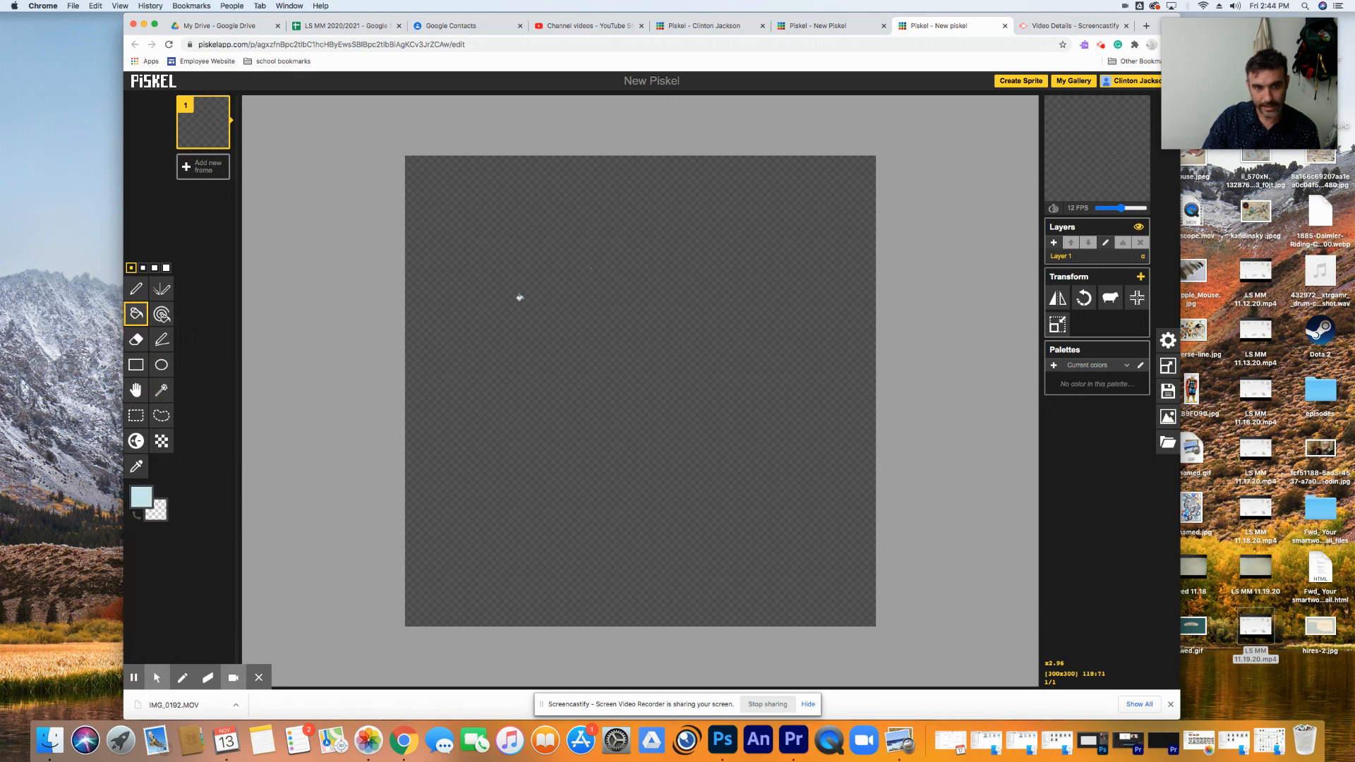
{"action": "left_click", "coordinate": [689, 328]}
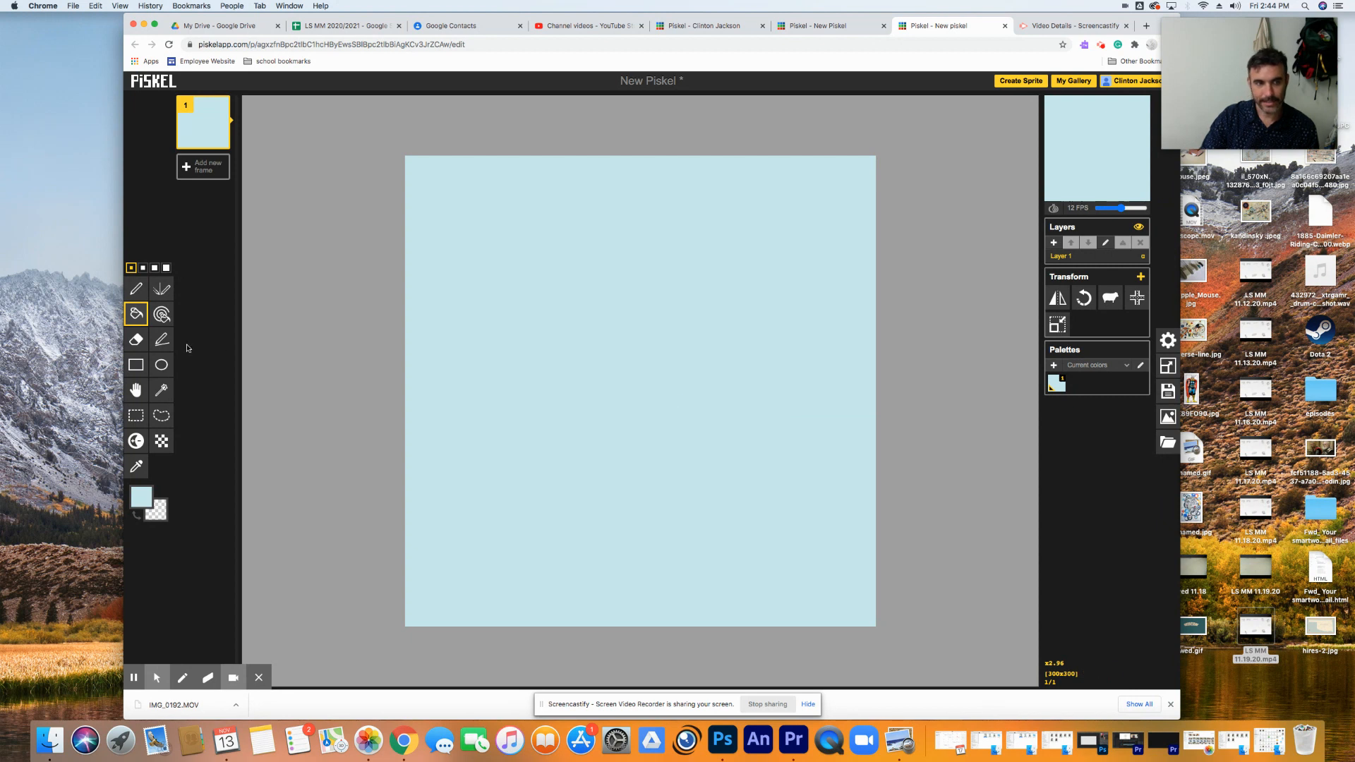
- Outline a full-width rectangle over slightly less than the lower half of the canvas and fill it with bright orange
{"action": "left_click", "coordinate": [137, 369]}
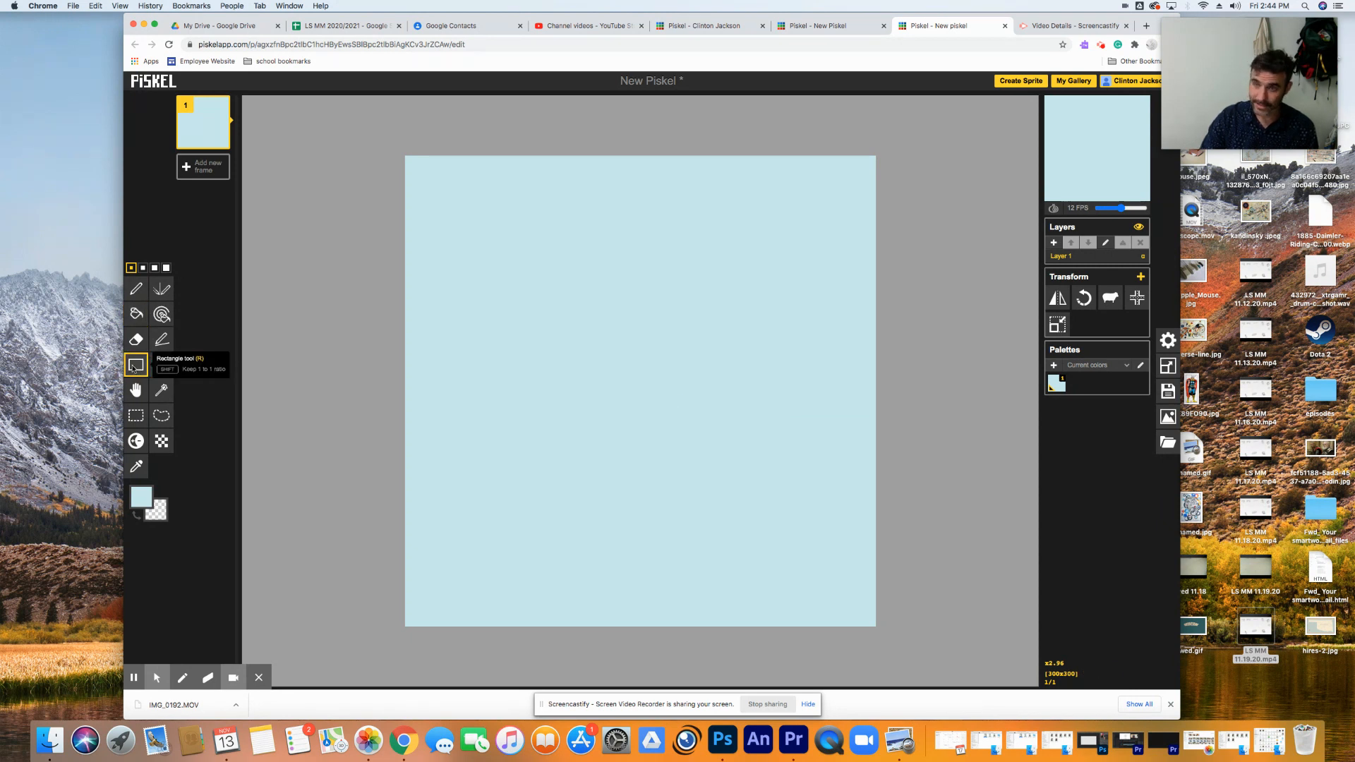
{"action": "left_click", "coordinate": [137, 499]}
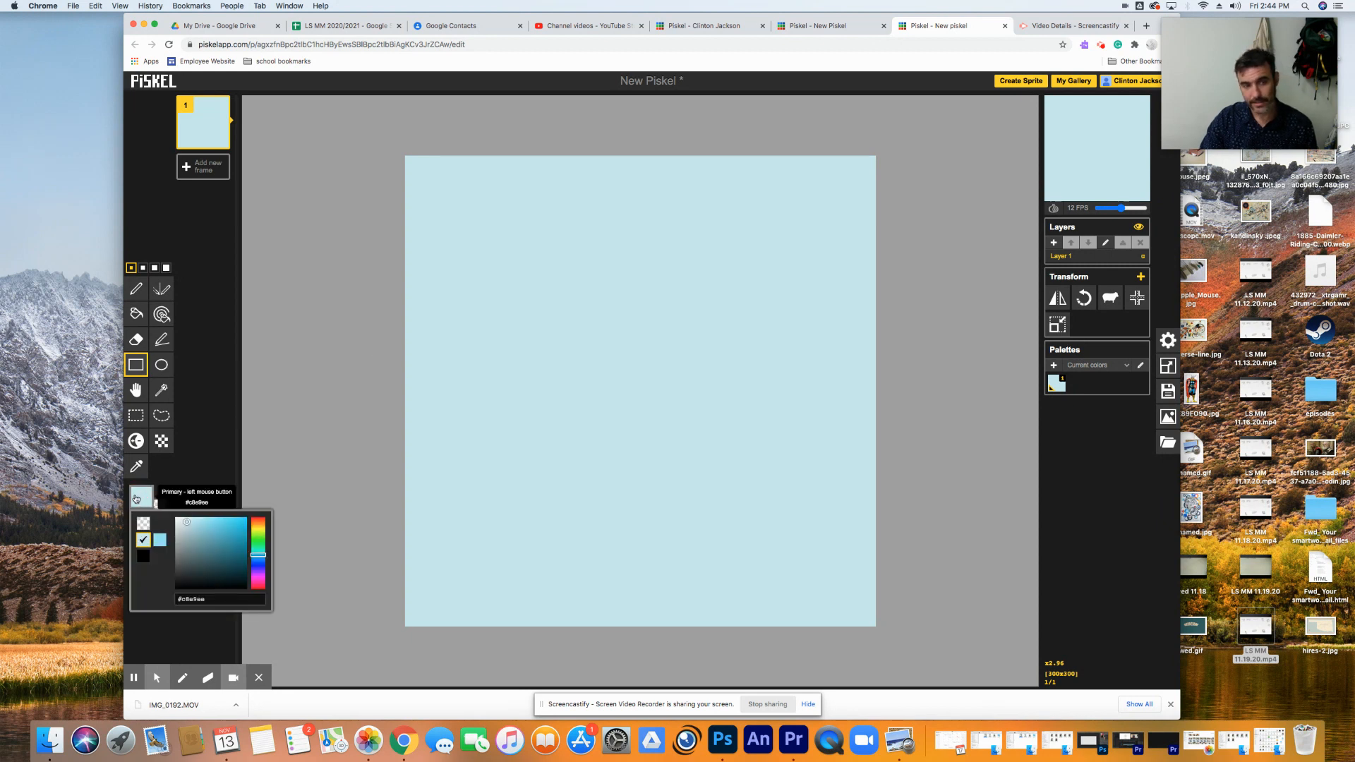
{"action": "left_click_drag", "start_coordinate": [260, 555], "coordinate": [237, 524]}
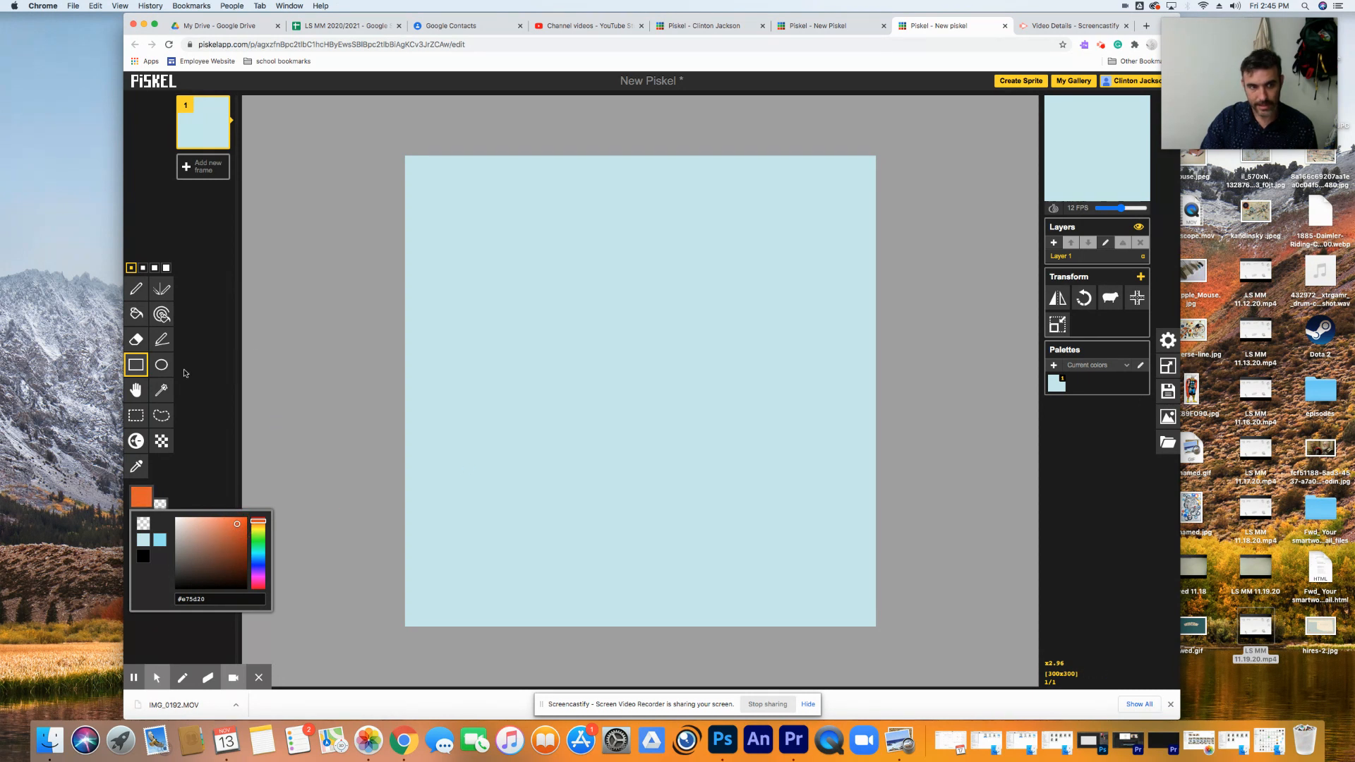
{"action": "left_click", "coordinate": [139, 368]}
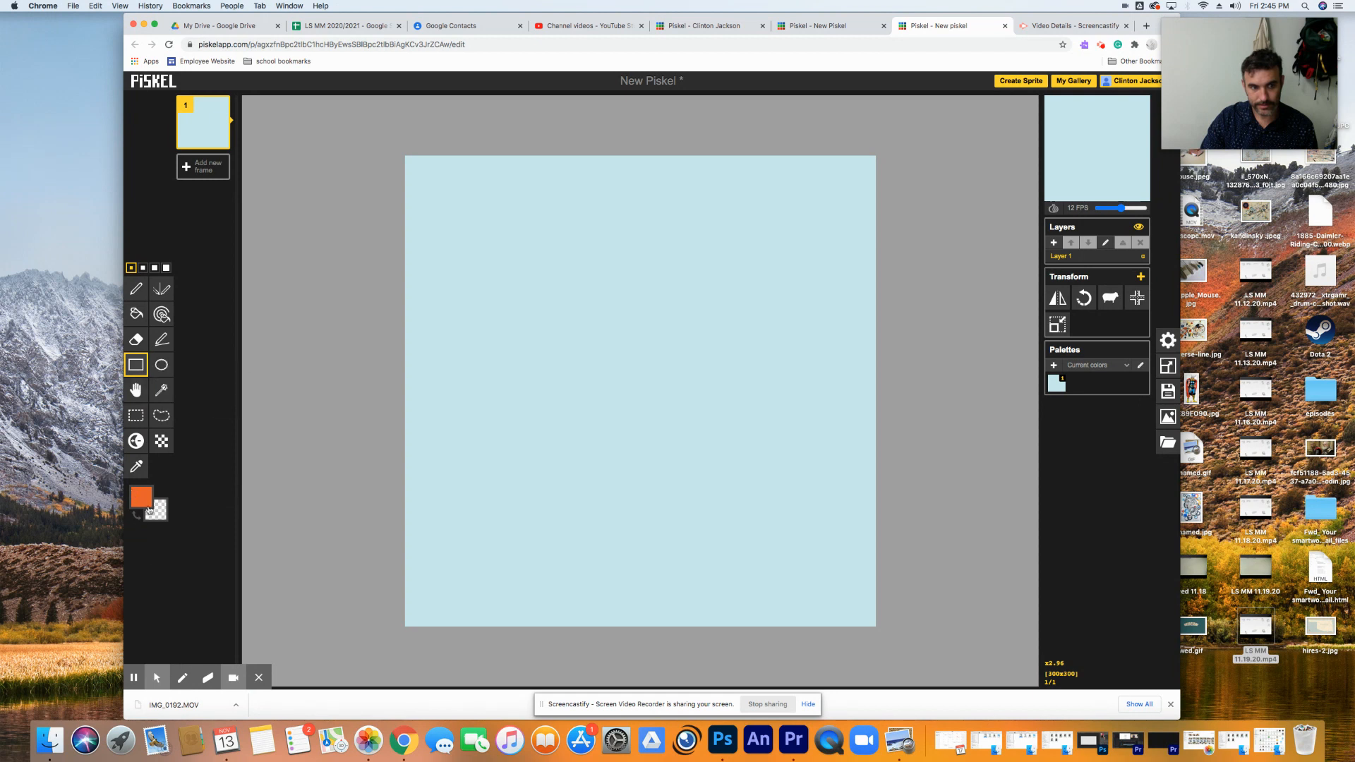
{"action": "left_click_drag", "start_coordinate": [403, 415], "coordinate": [908, 627]}
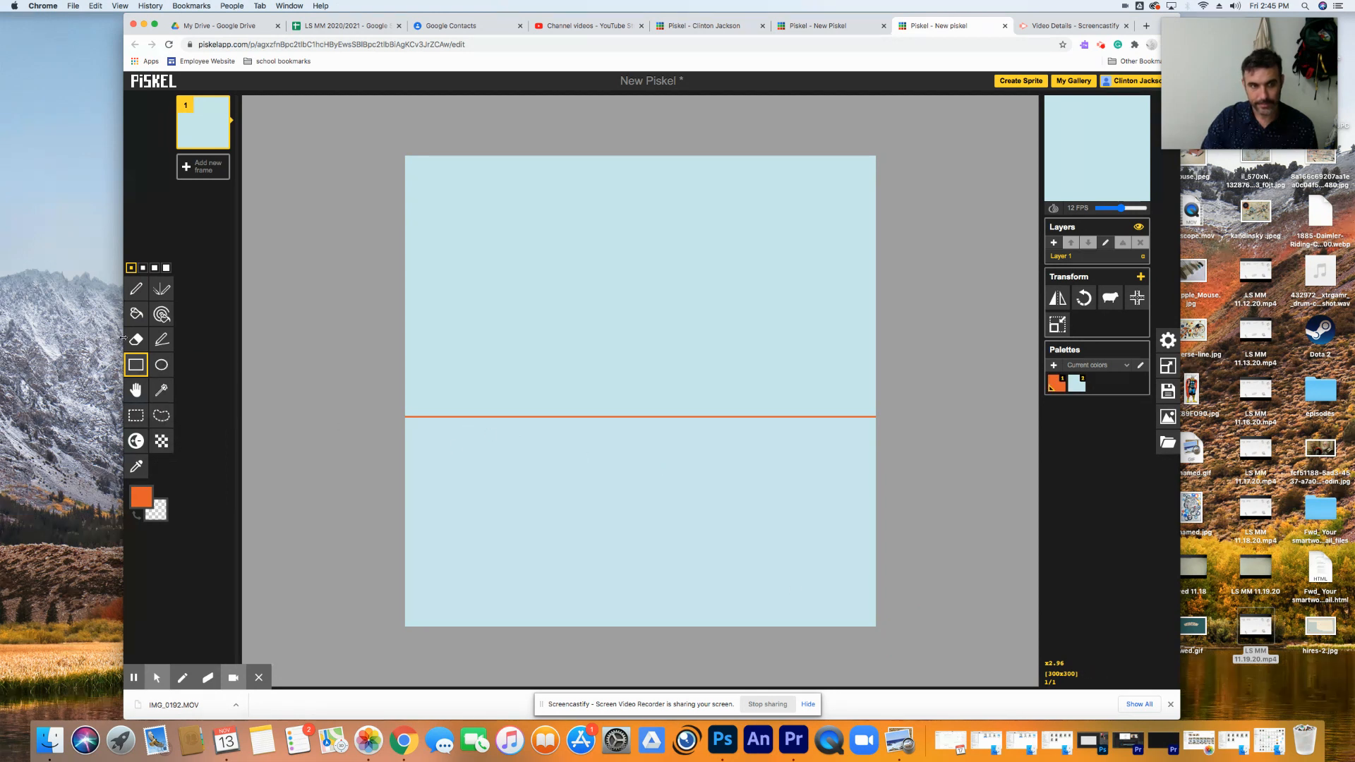
{"action": "left_click", "coordinate": [136, 314]}
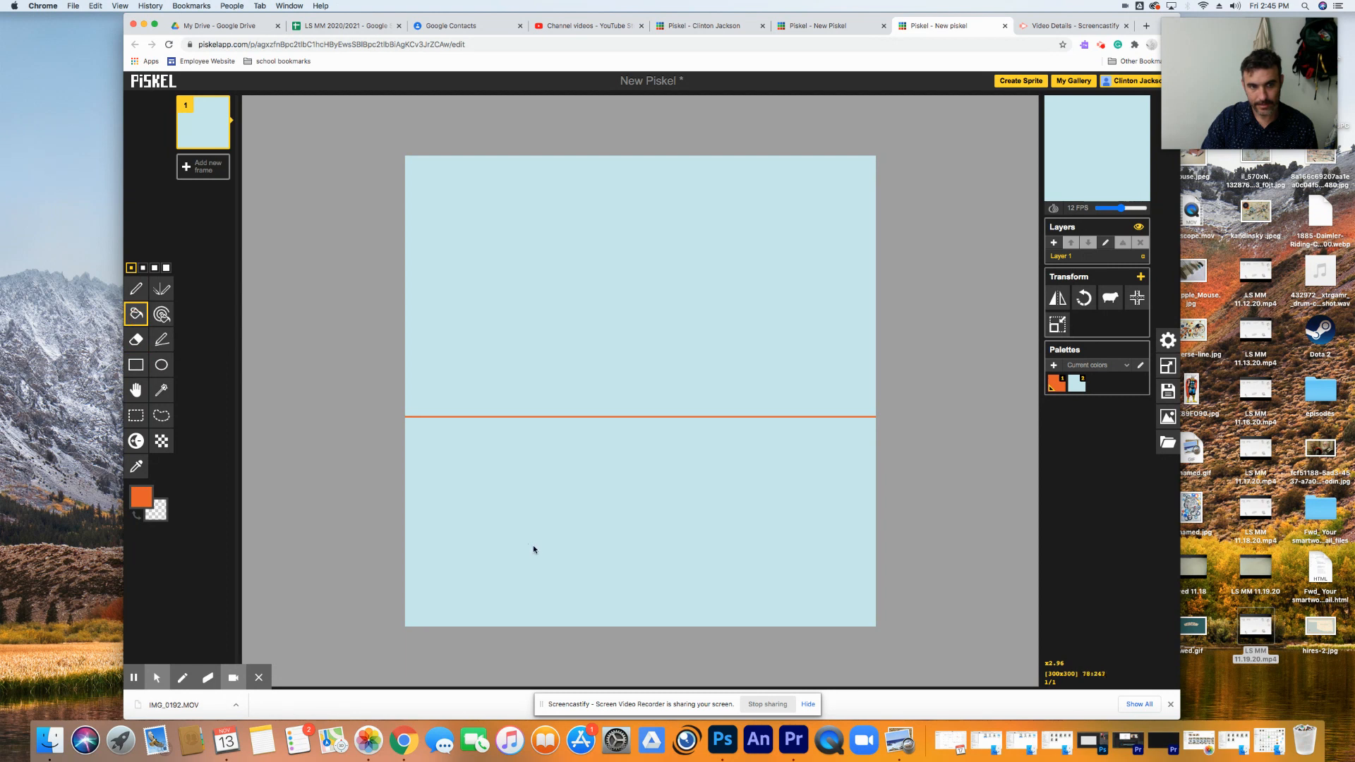
{"action": "left_click", "coordinate": [536, 549]}
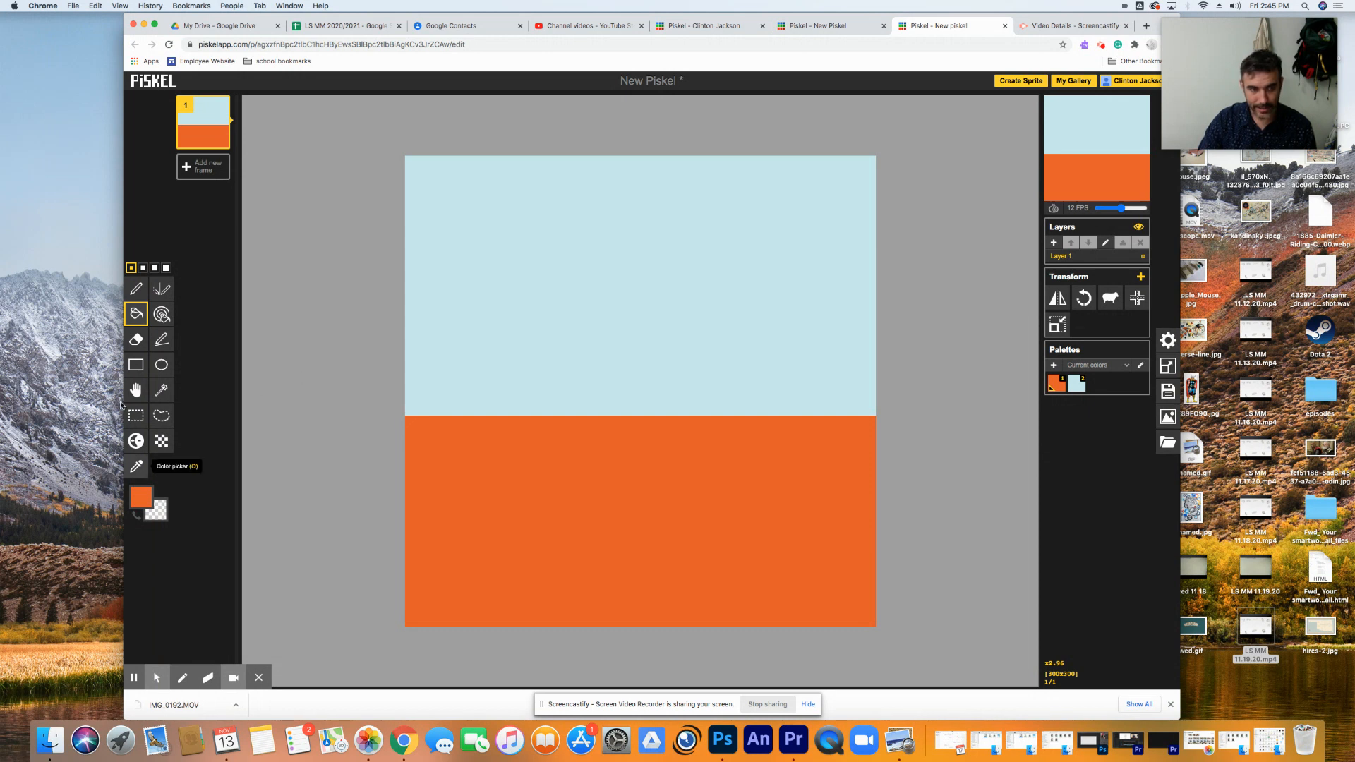
- Outline a full-width rectangle over the lower half of the orange area and fill it with darker orange #bd420b
{"action": "left_click", "coordinate": [136, 372]}
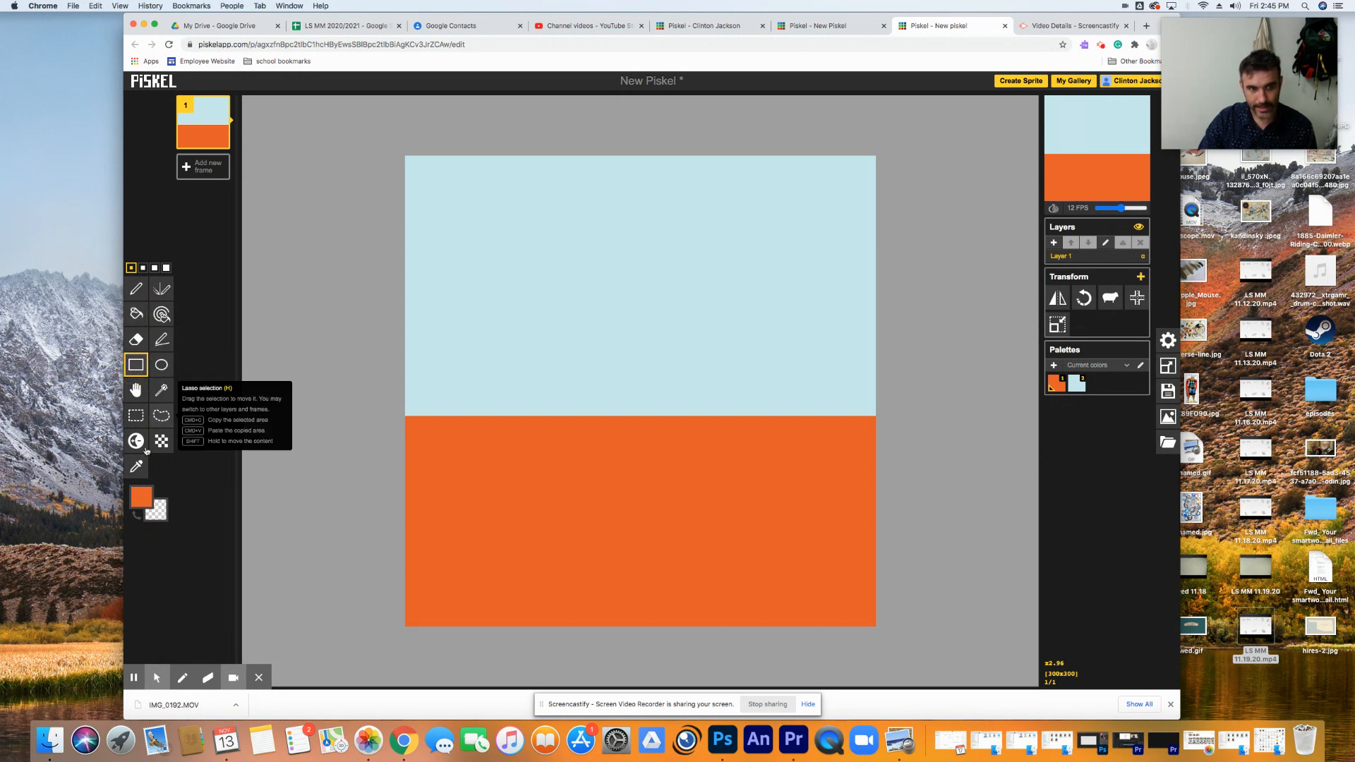
{"action": "left_click", "coordinate": [145, 500]}
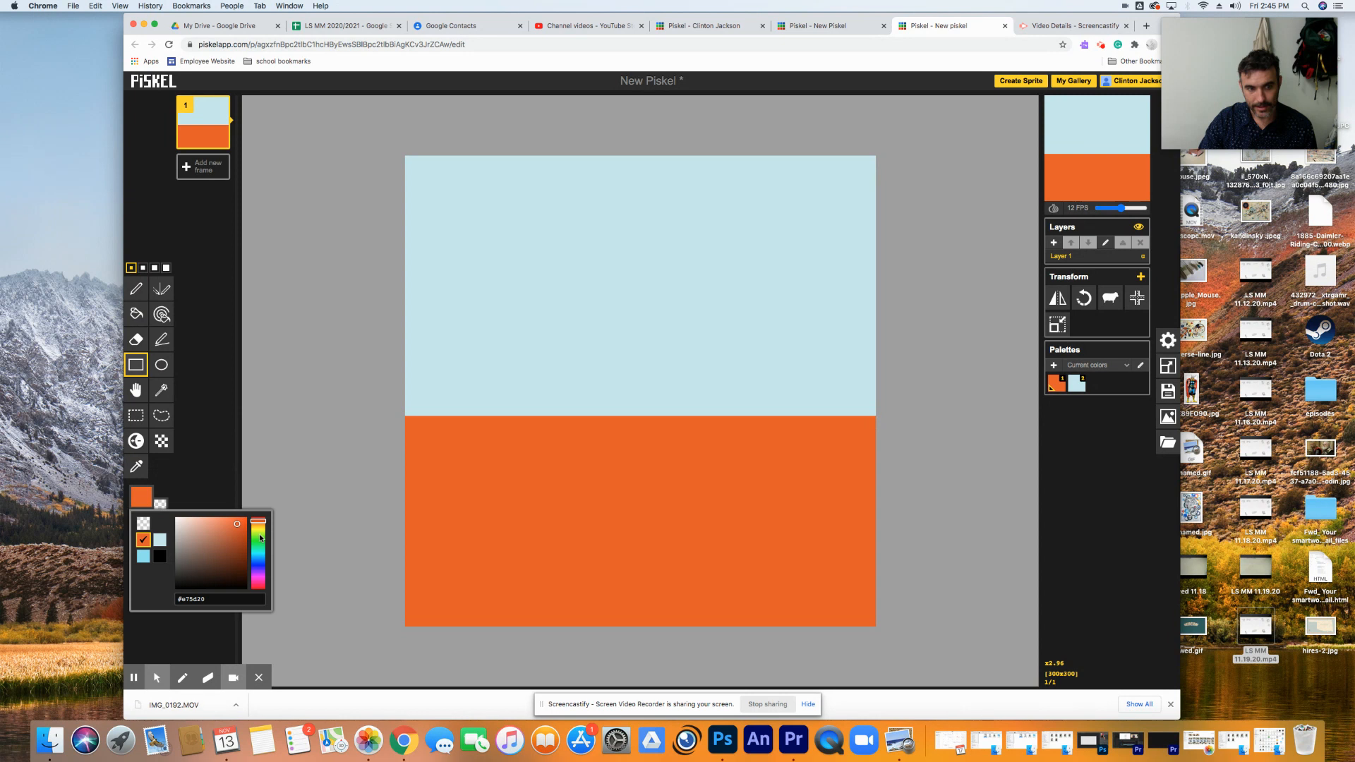
{"action": "left_click", "coordinate": [237, 525]}
{"action": "mouse_move", "coordinate": [237, 525]}
{"action": "left_mouse_down"}
{"action": "mouse_move", "coordinate": [204, 531]}
{"action": "mouse_move", "coordinate": [242, 537]}
{"action": "left_mouse_up"}
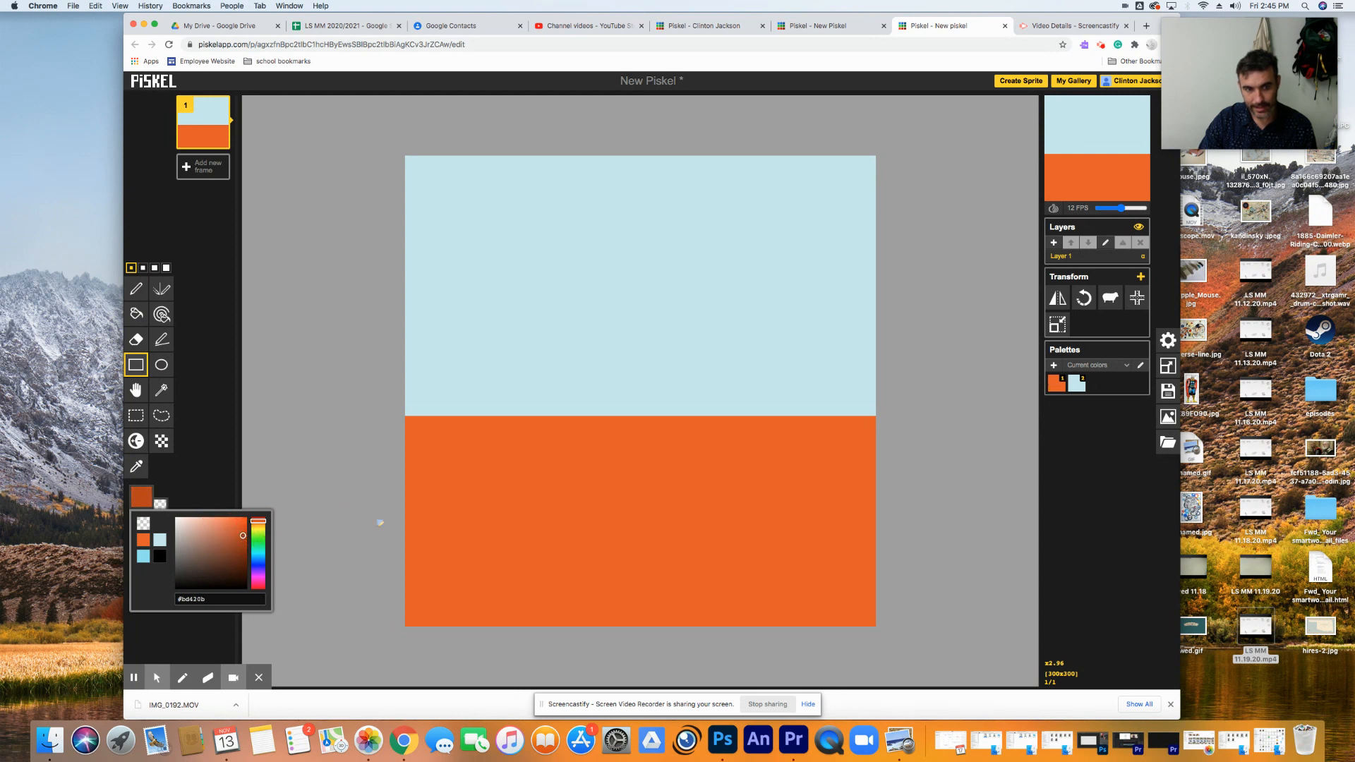
{"action": "left_click_drag", "start_coordinate": [395, 521], "coordinate": [918, 655]}
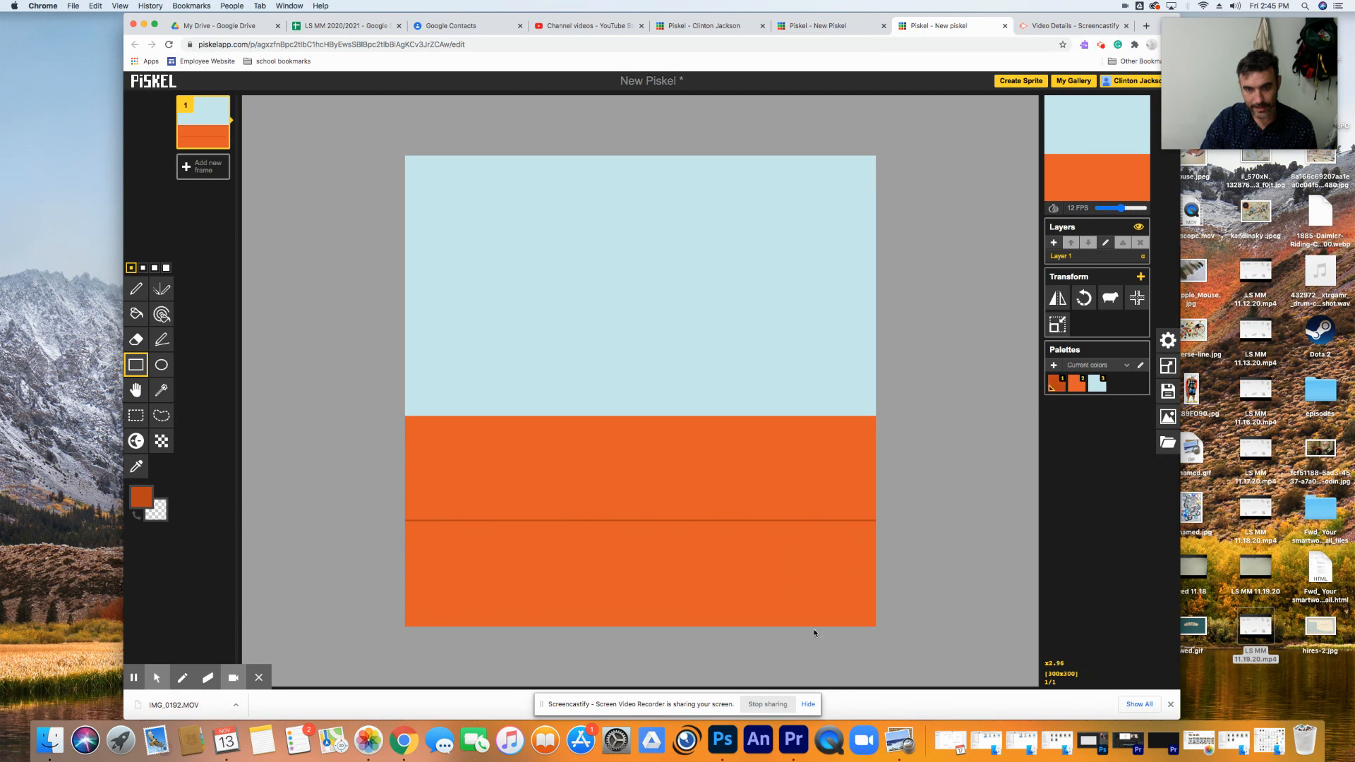
{"action": "left_click", "coordinate": [136, 314]}
{"action": "left_click", "coordinate": [508, 578]}
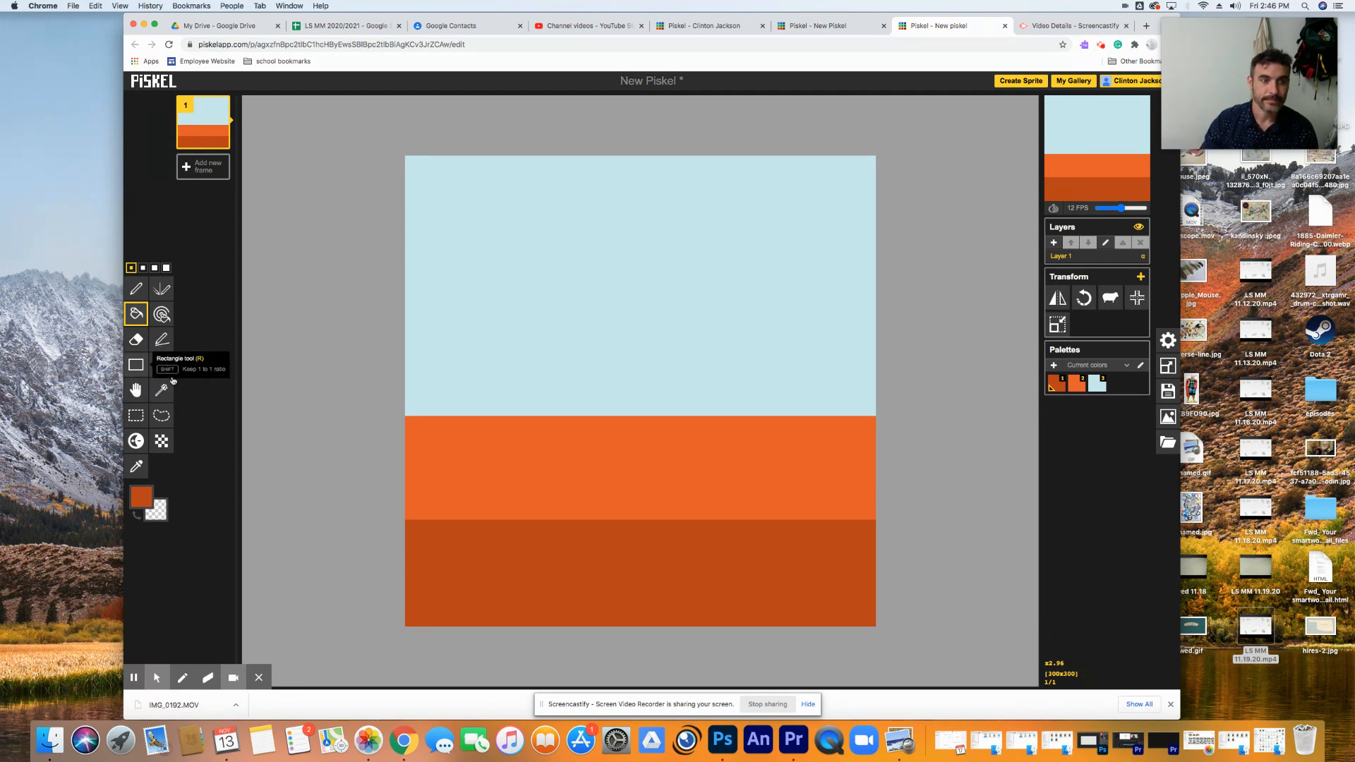
- Draw a wide, flat white ellipse centered in the brighter orange band and fill it with white
{"action": "left_click", "coordinate": [141, 497]}
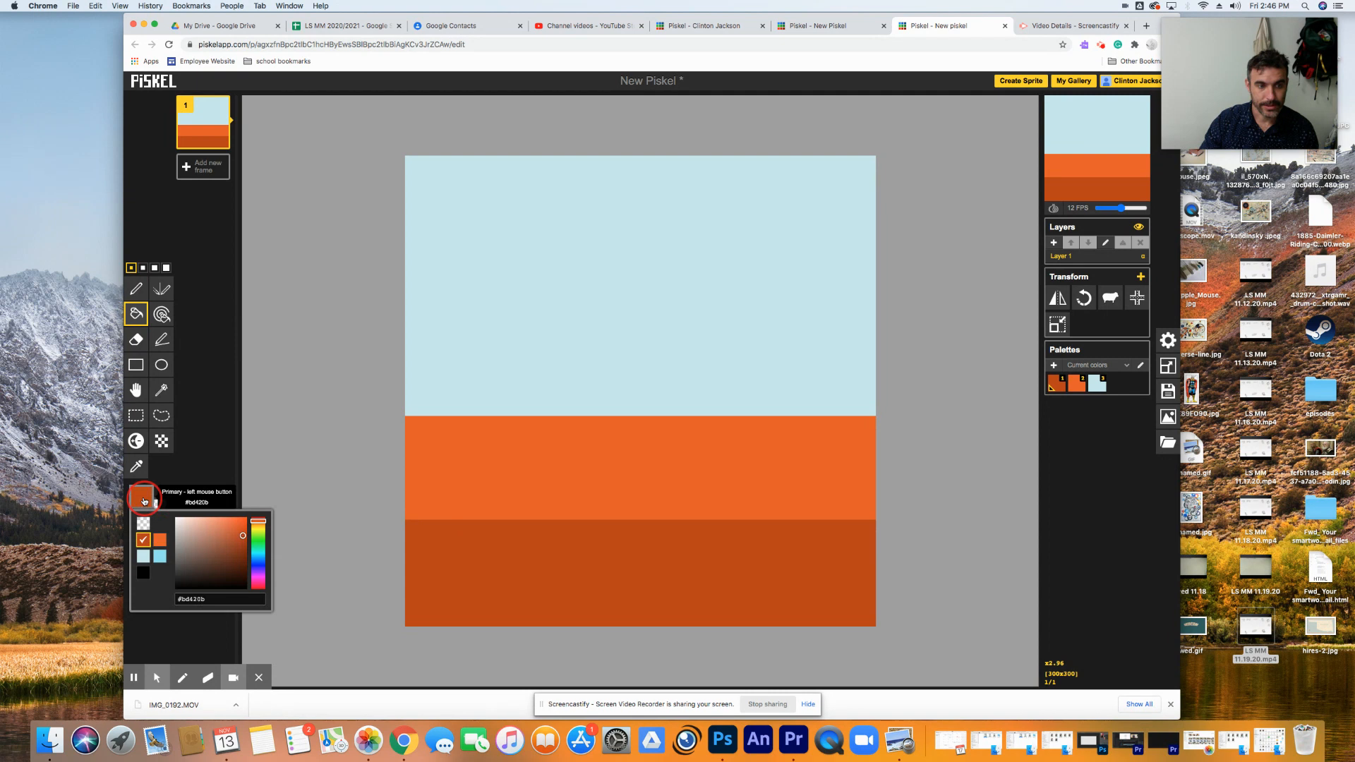
{"action": "left_click_drag", "start_coordinate": [242, 537], "coordinate": [1, 487]}
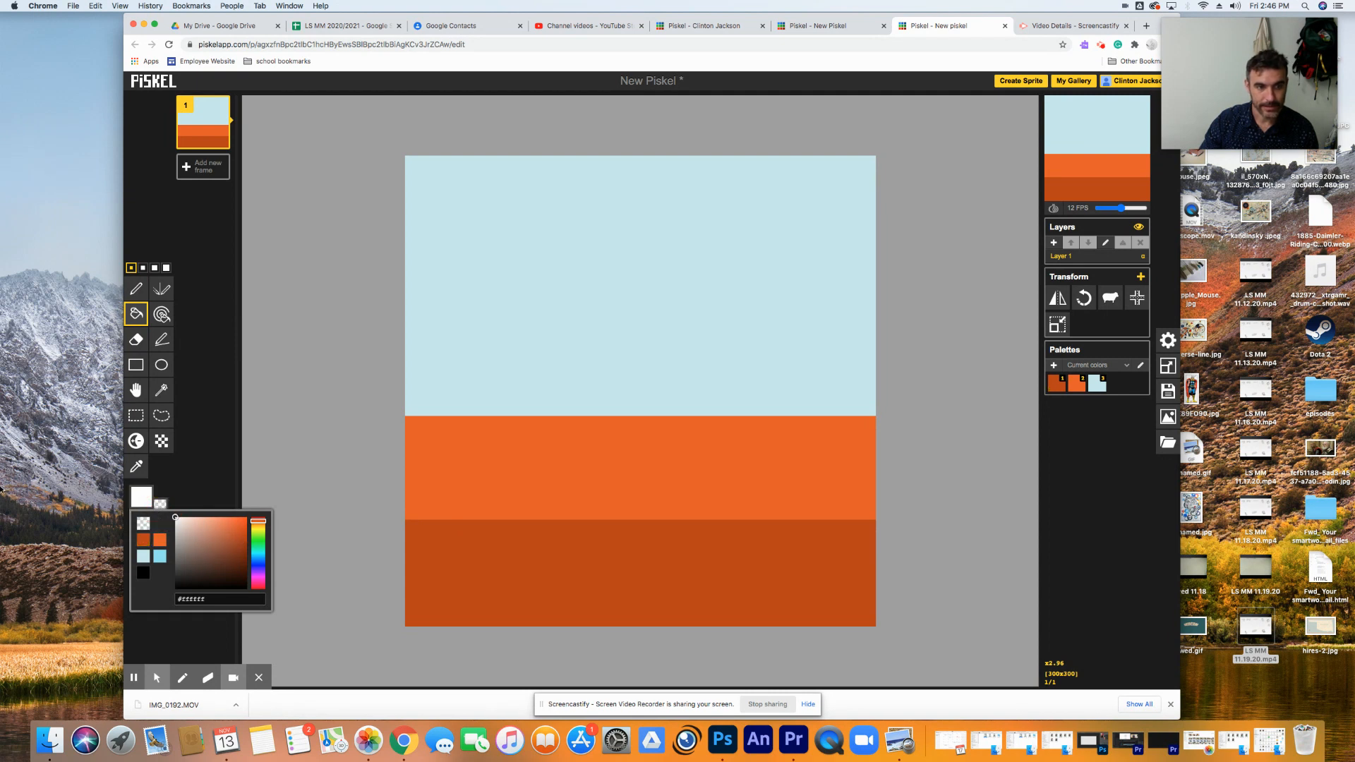
{"action": "left_click", "coordinate": [161, 365]}
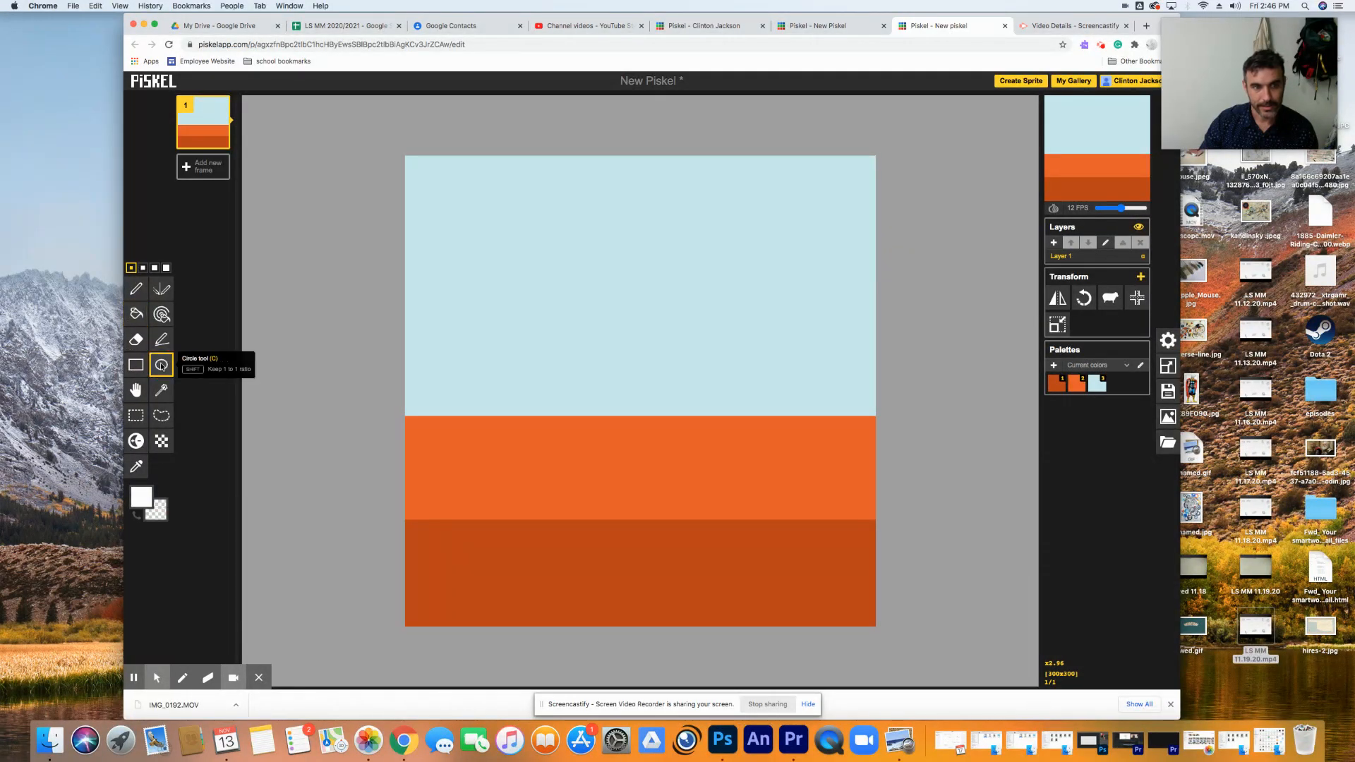
{"action": "left_click_drag", "start_coordinate": [752, 436], "coordinate": [541, 484]}
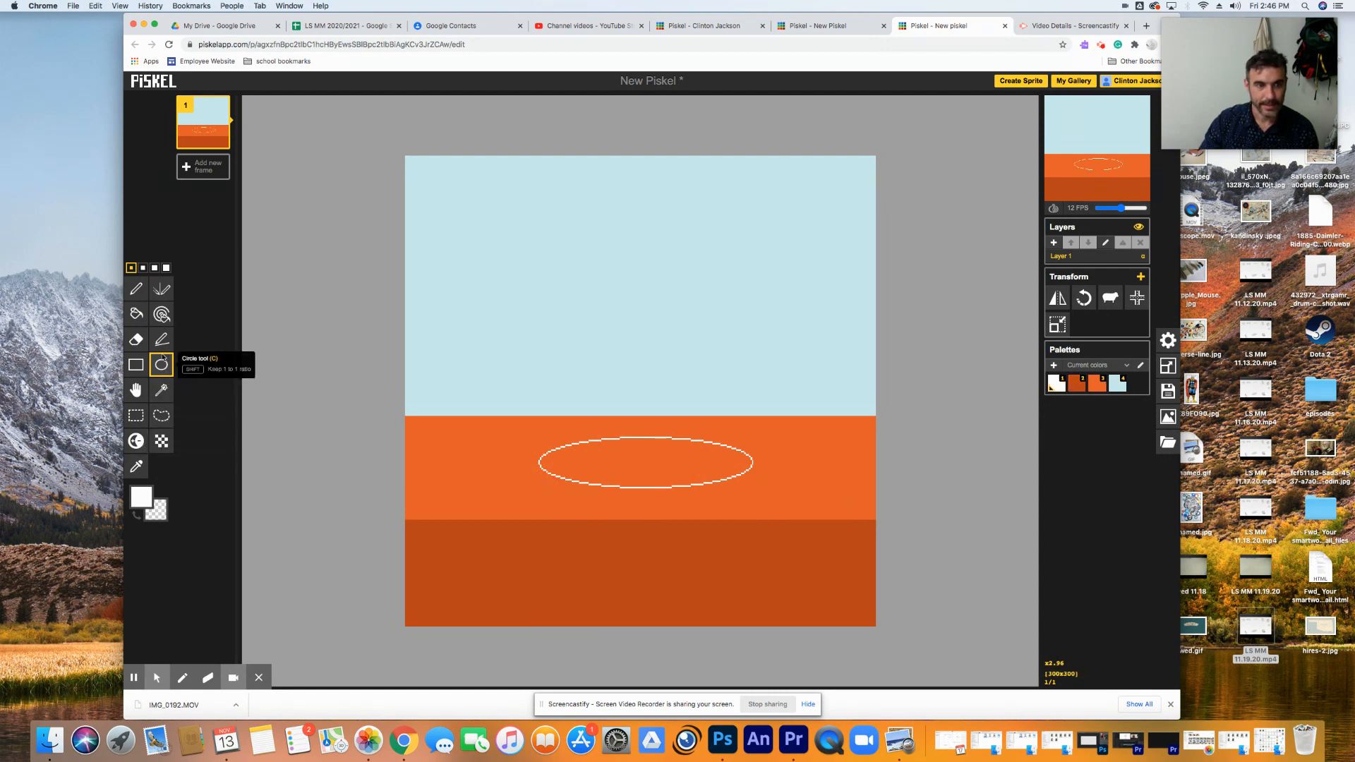
{"action": "left_click", "coordinate": [136, 313]}
{"action": "left_click", "coordinate": [624, 458]}
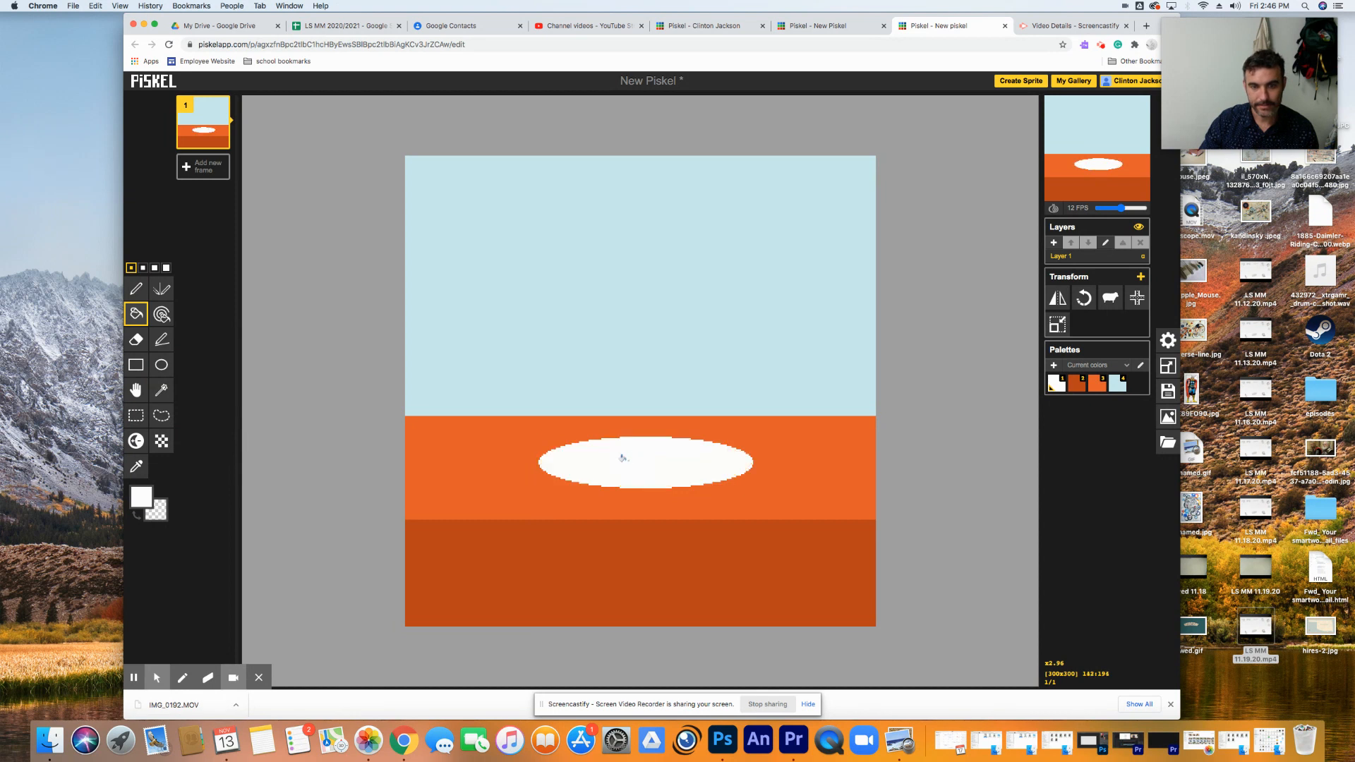
- Set the primary color to a light grey and switch to the Circle tool
{"action": "left_click", "coordinate": [142, 497]}
{"action": "left_click_drag", "start_coordinate": [175, 519], "coordinate": [181, 539]}
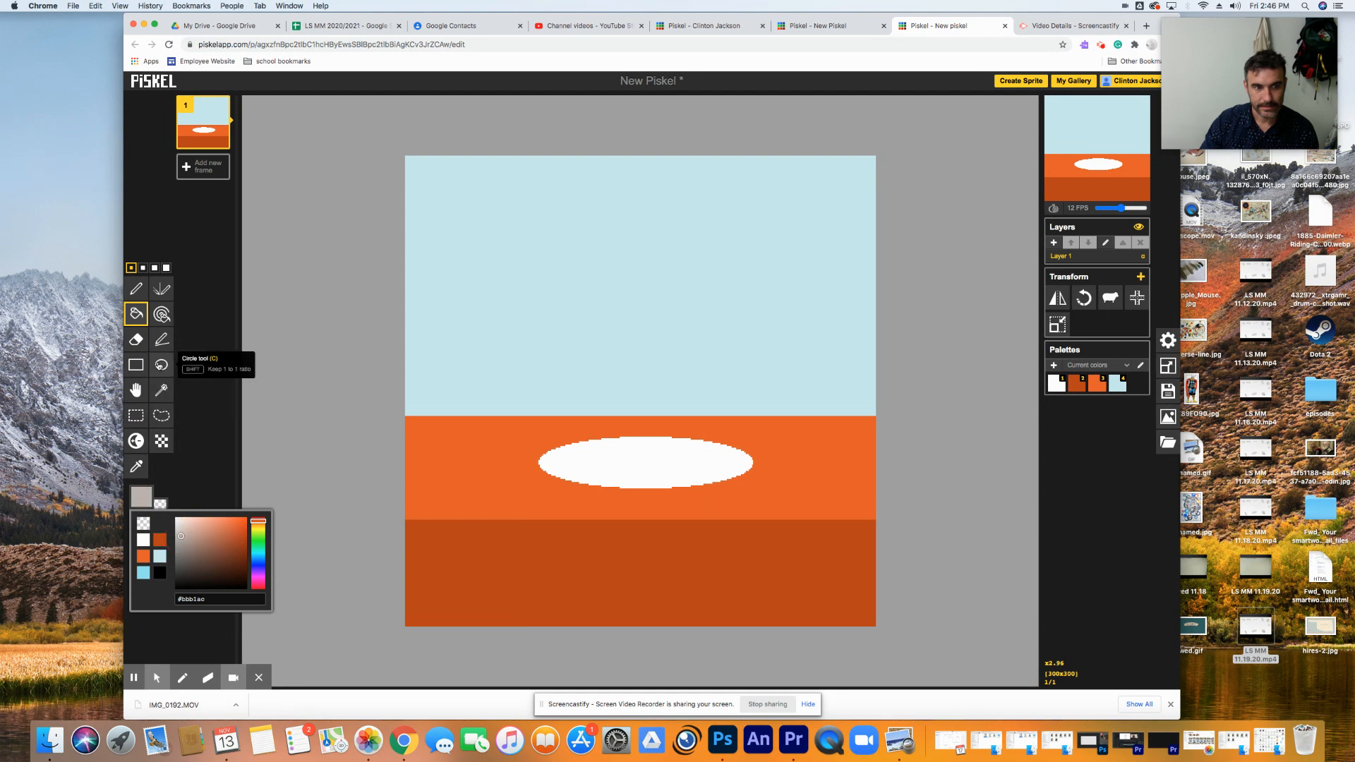
{"action": "left_click", "coordinate": [161, 364]}
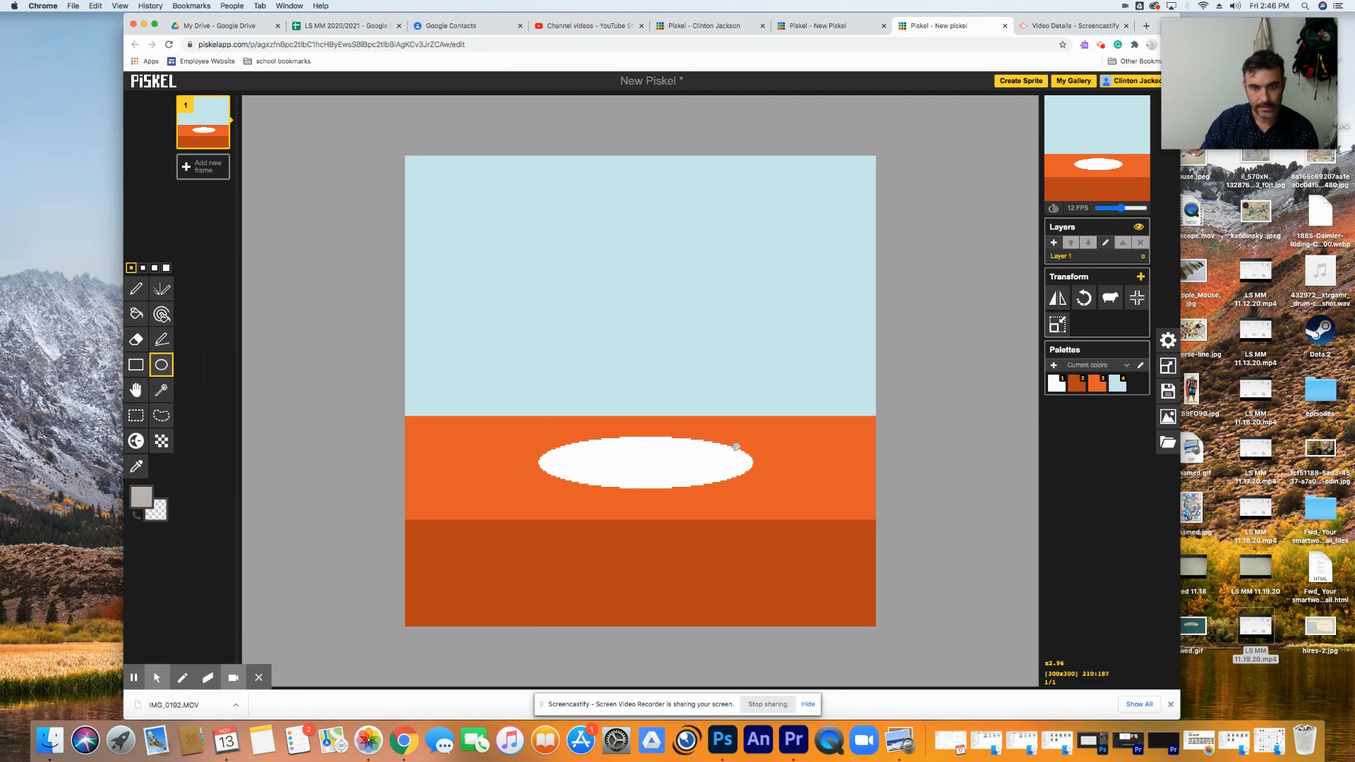
- Try drawing a small grey ellipse inside the white oval, and undo it
{"action": "left_click_drag", "start_coordinate": [734, 456], "coordinate": [616, 475]}
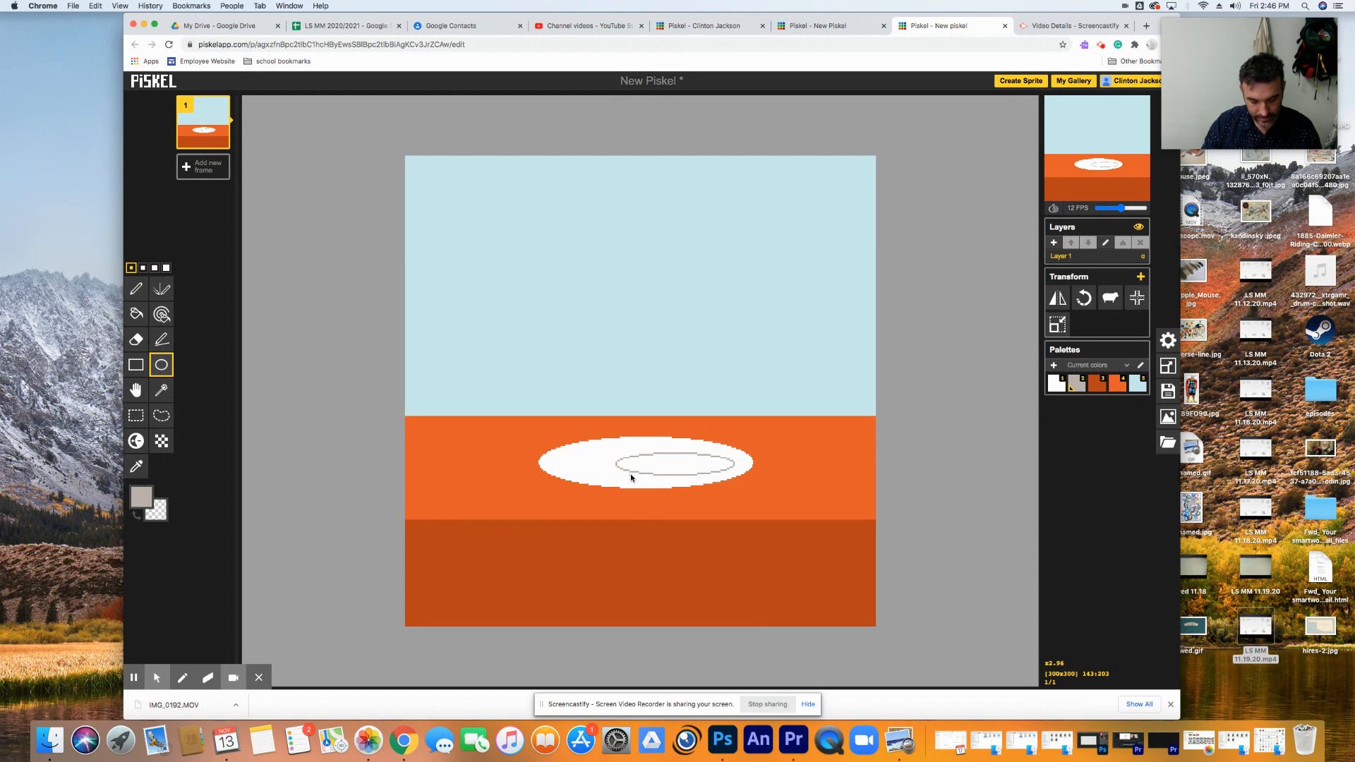
{"action": "key", "text": "ctrl+z"}
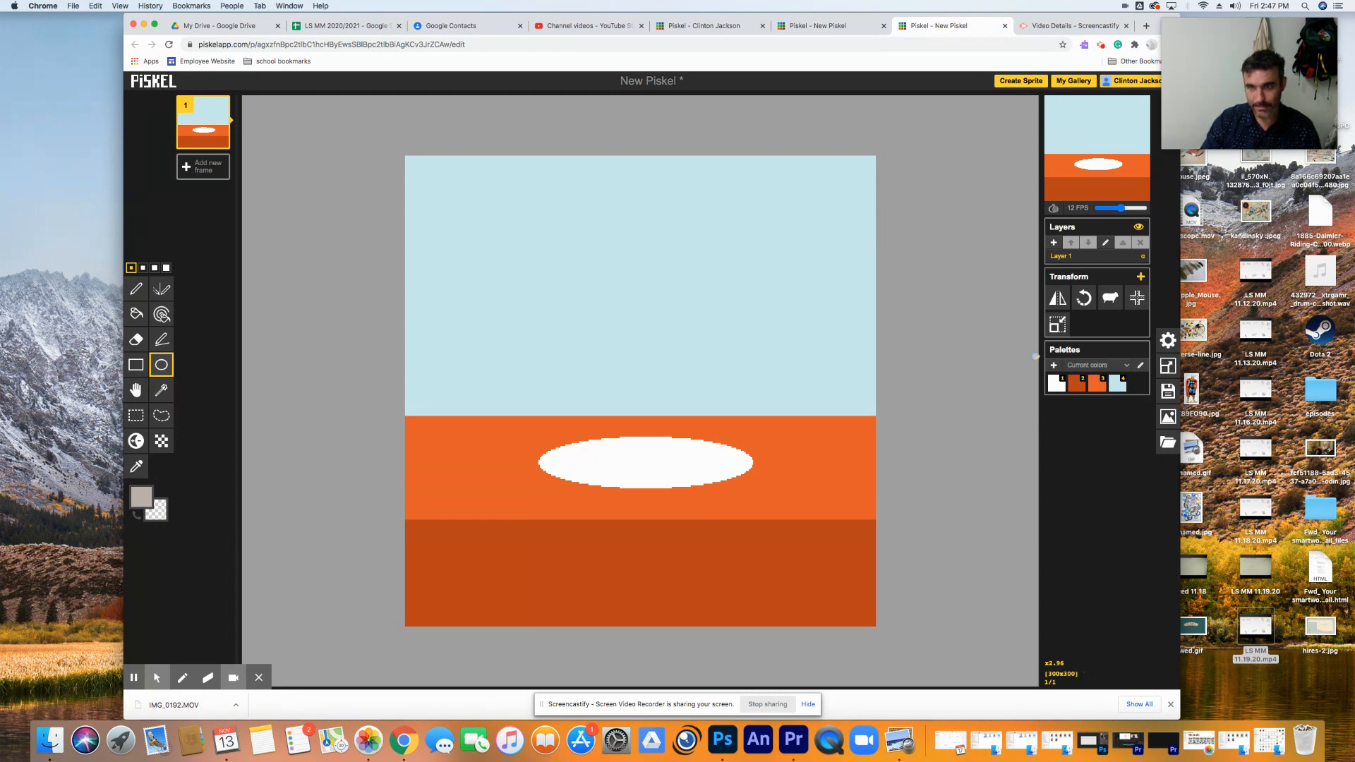
- Add a new layer, draw a smaller grey ellipse outline on it, and move the outline to the center of the white oval
{"action": "left_click", "coordinate": [1055, 243]}
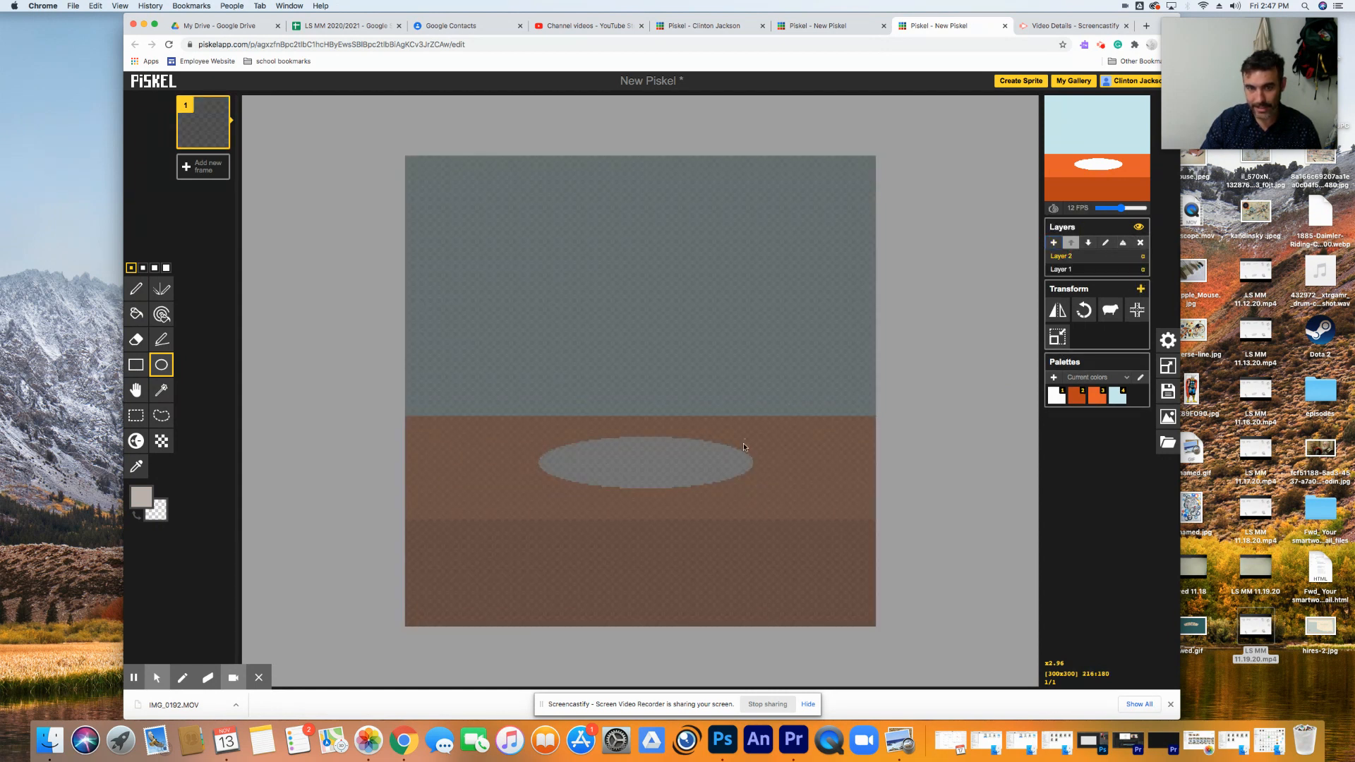
{"action": "left_click_drag", "start_coordinate": [764, 438], "coordinate": [719, 450]}
{"action": "left_click_drag", "start_coordinate": [623, 466], "coordinate": [590, 478]}
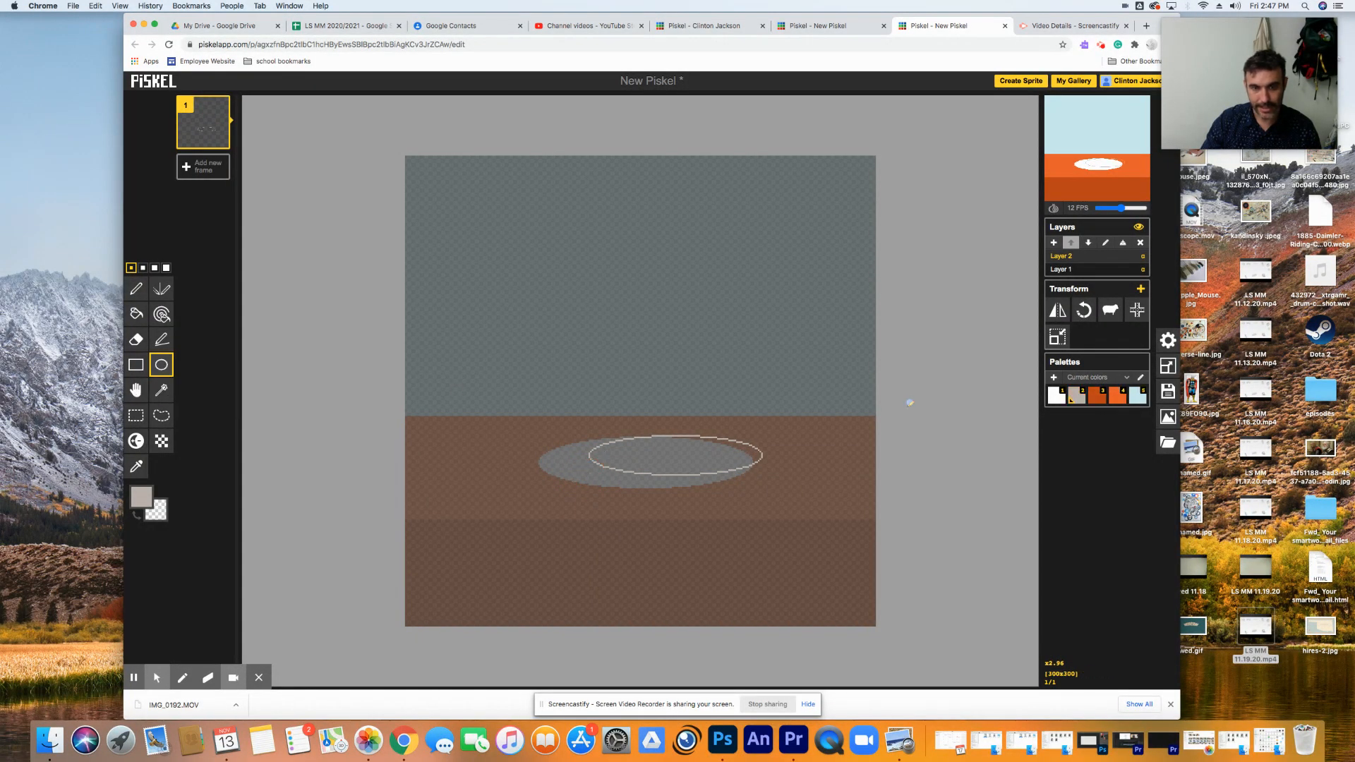
{"action": "left_click", "coordinate": [136, 389]}
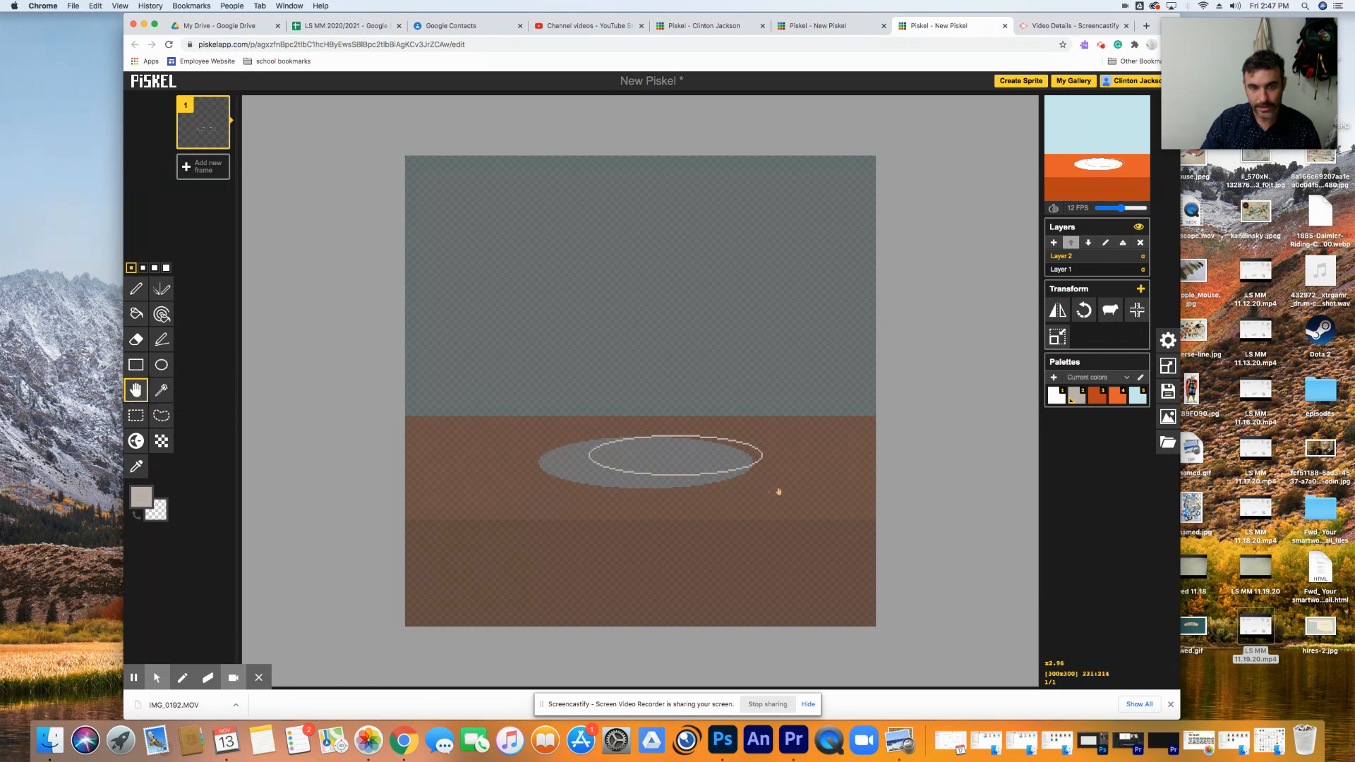
{"action": "left_click_drag", "start_coordinate": [718, 463], "coordinate": [692, 470]}
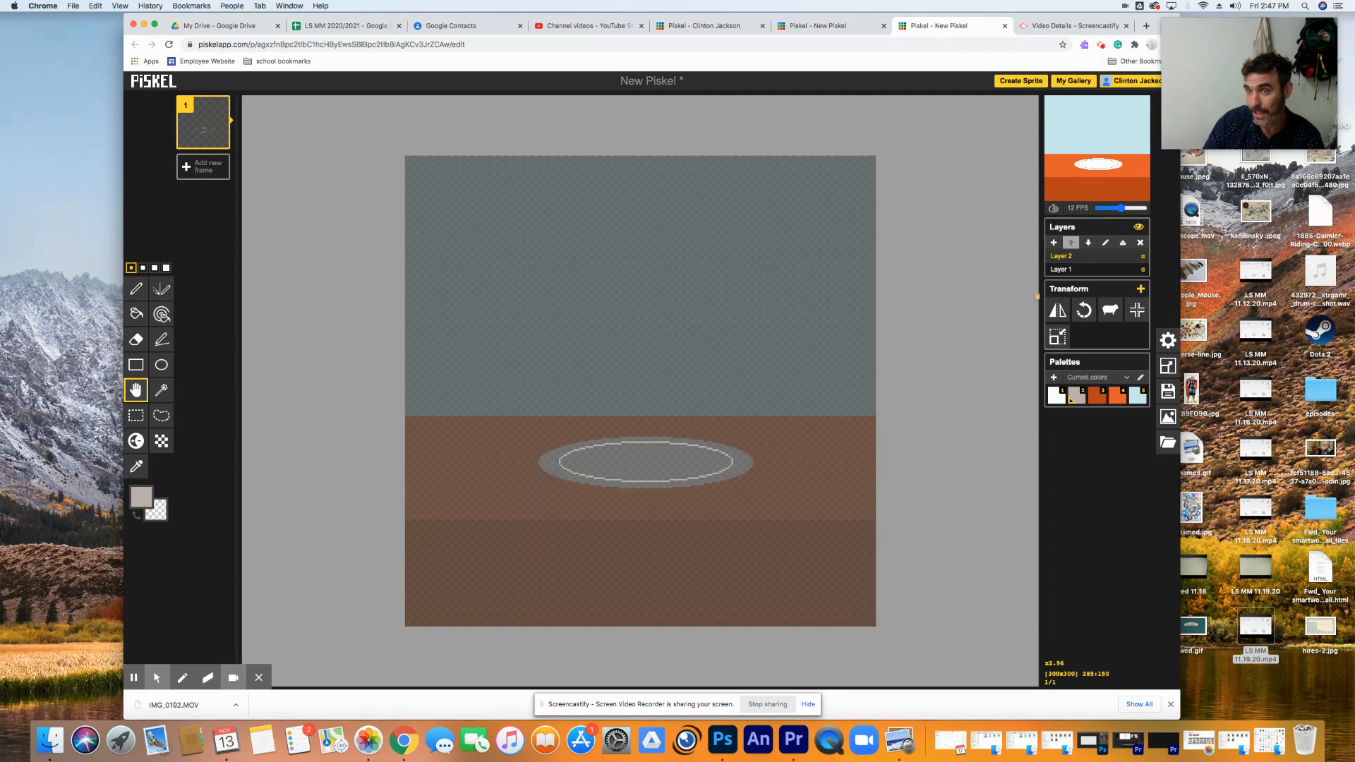
- Merge the layer with the grey ellipse outline into the background layer below it
{"action": "right_click", "coordinate": [1098, 257]}
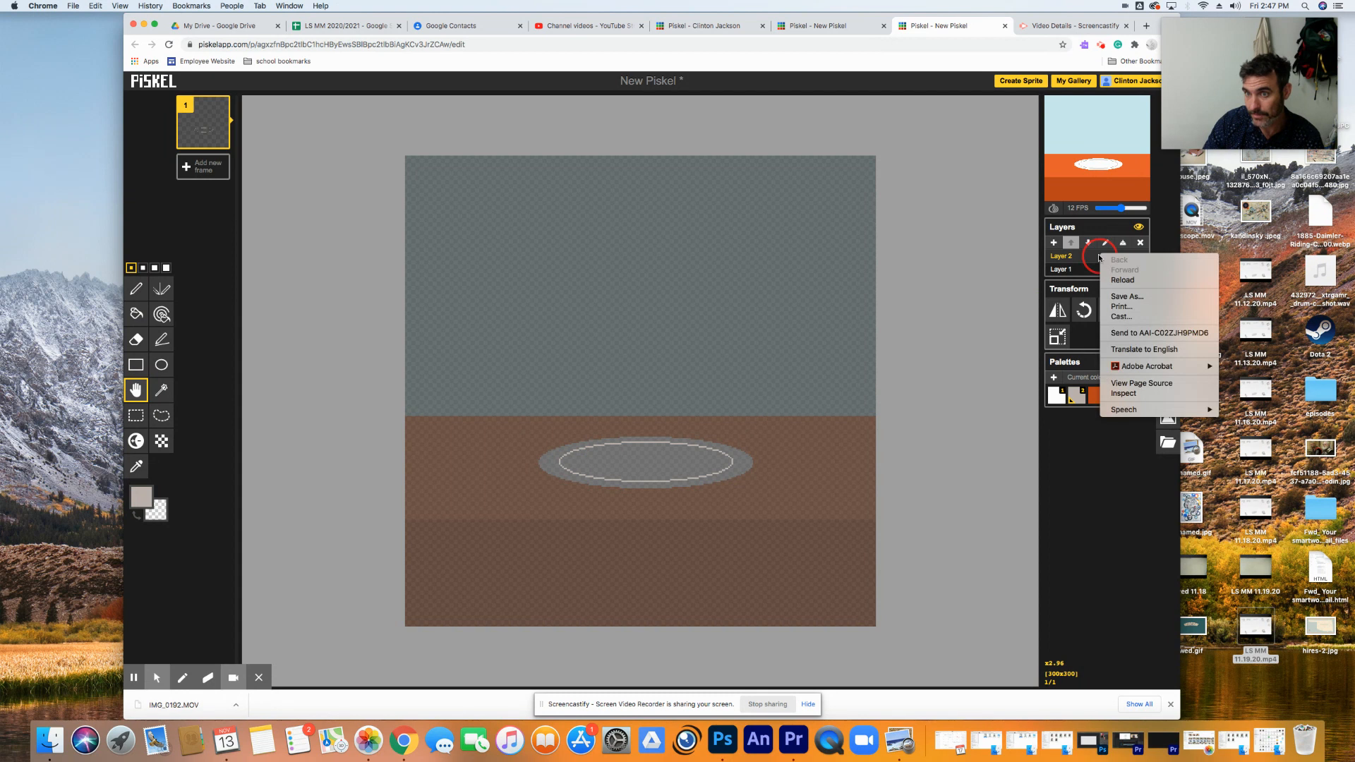
{"action": "left_click", "coordinate": [1094, 260]}
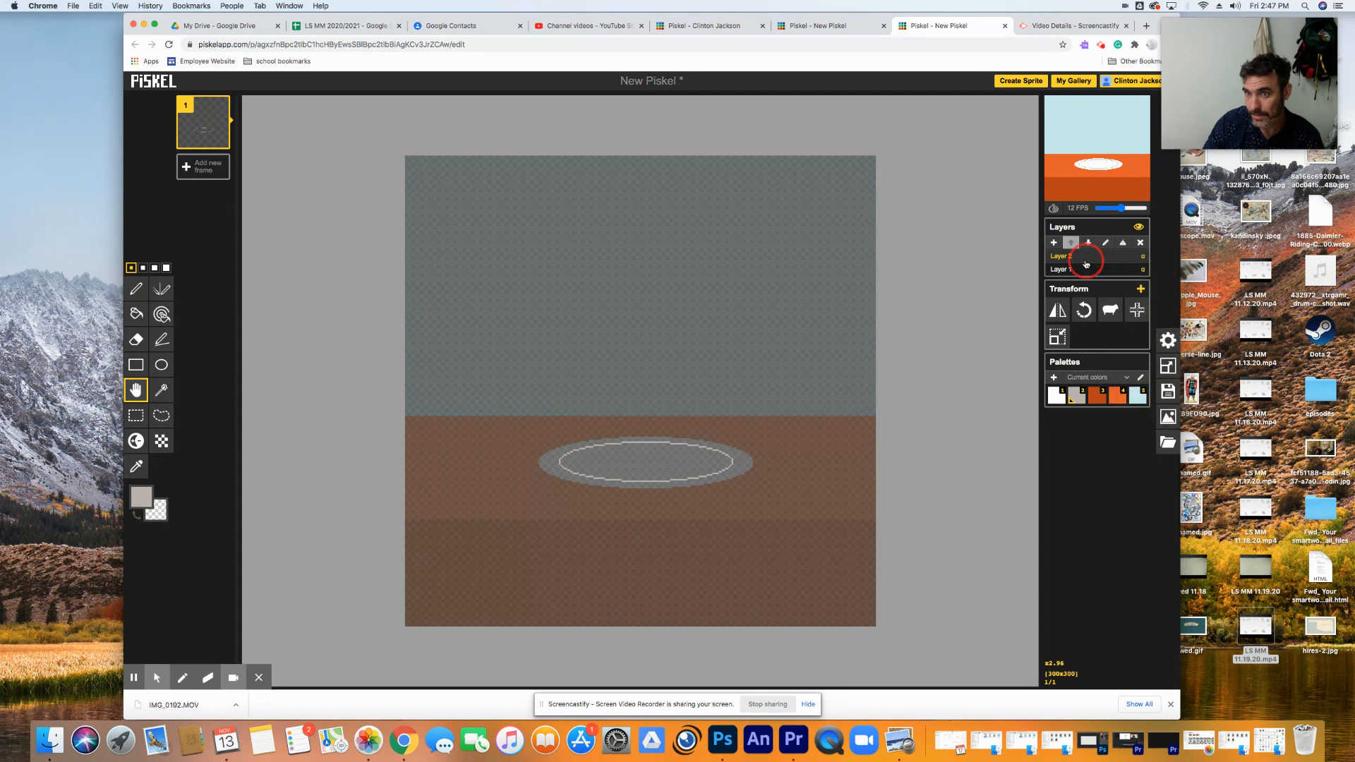
{"action": "left_click", "coordinate": [1124, 244]}
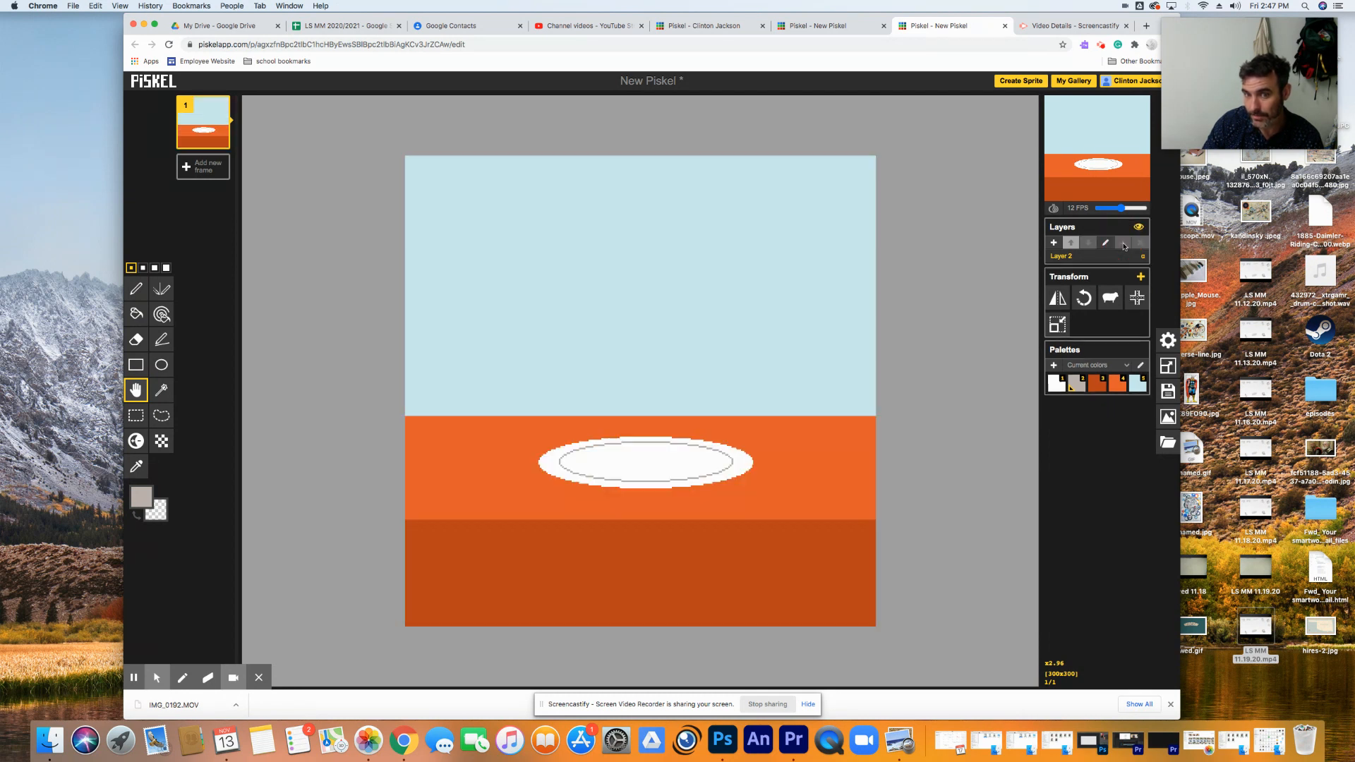